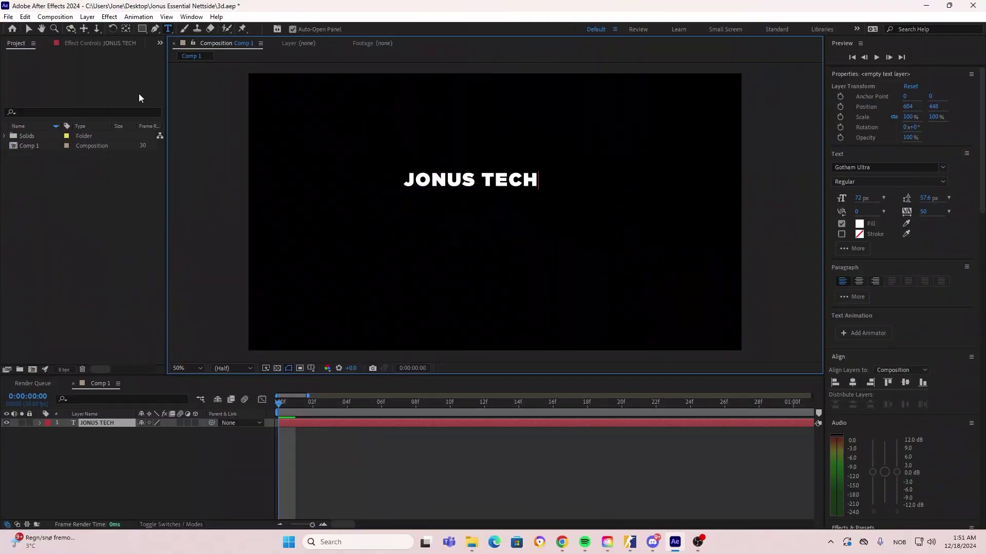
Step: Centre the JONUS TECH text horizontally and vertically in the composition
left_click(30, 29)
left_click(853, 383)
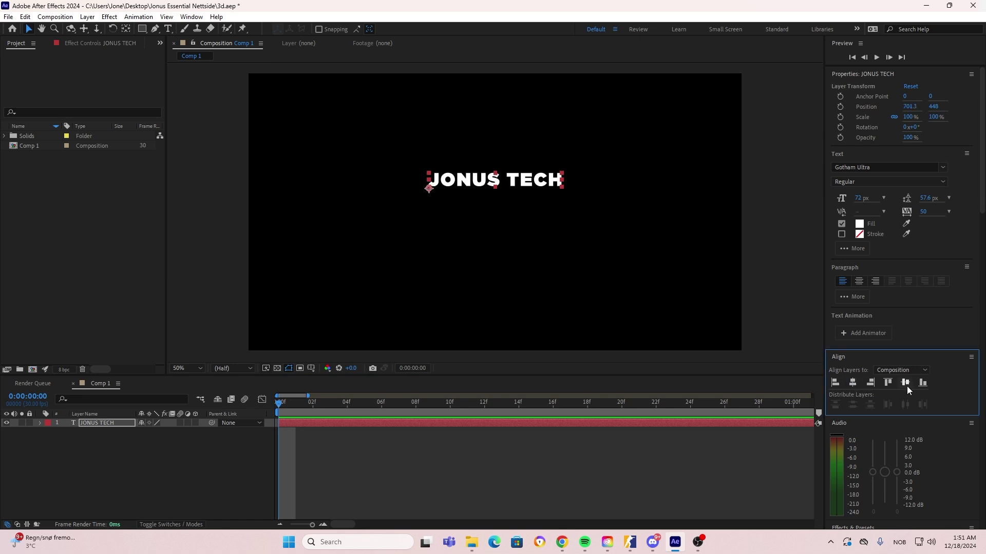
left_click(905, 383)
Step: Add a two-node camera to the composition using the 35mm preset
right_click(89, 461)
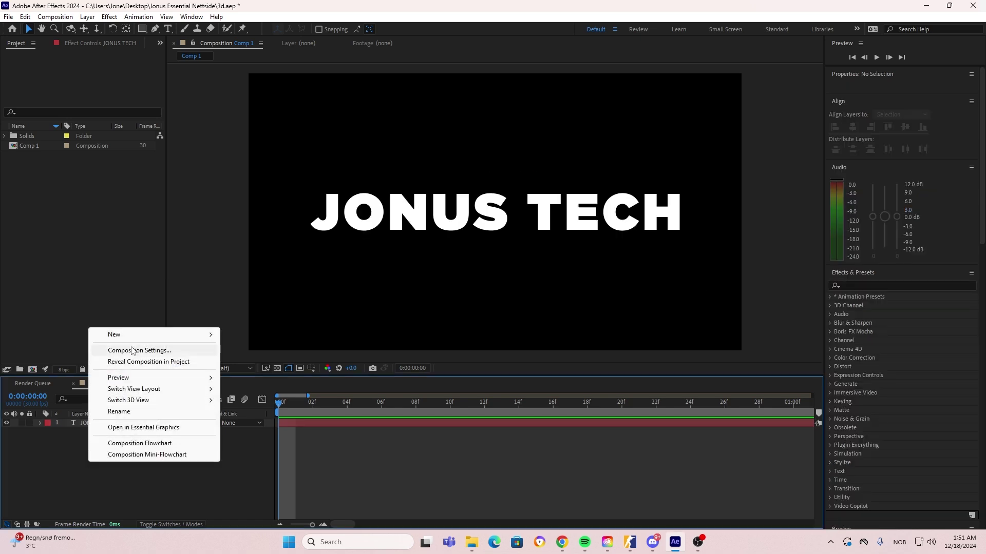
mouse_move(170, 335)
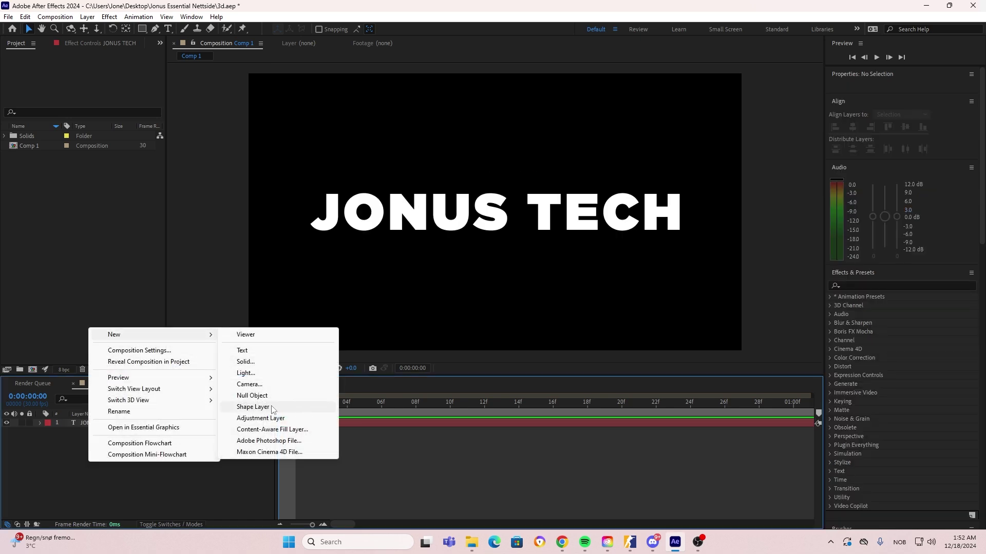
left_click(250, 384)
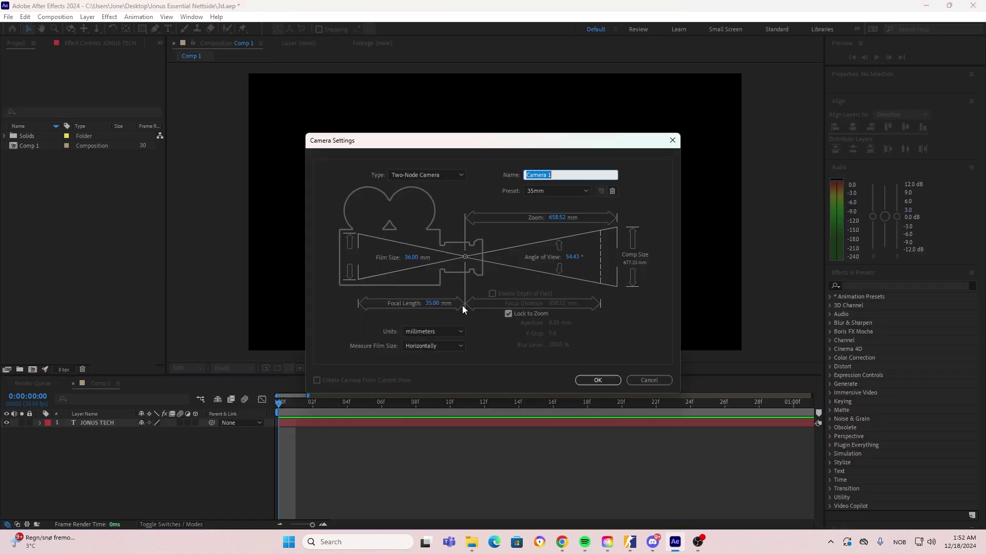
left_click(552, 189)
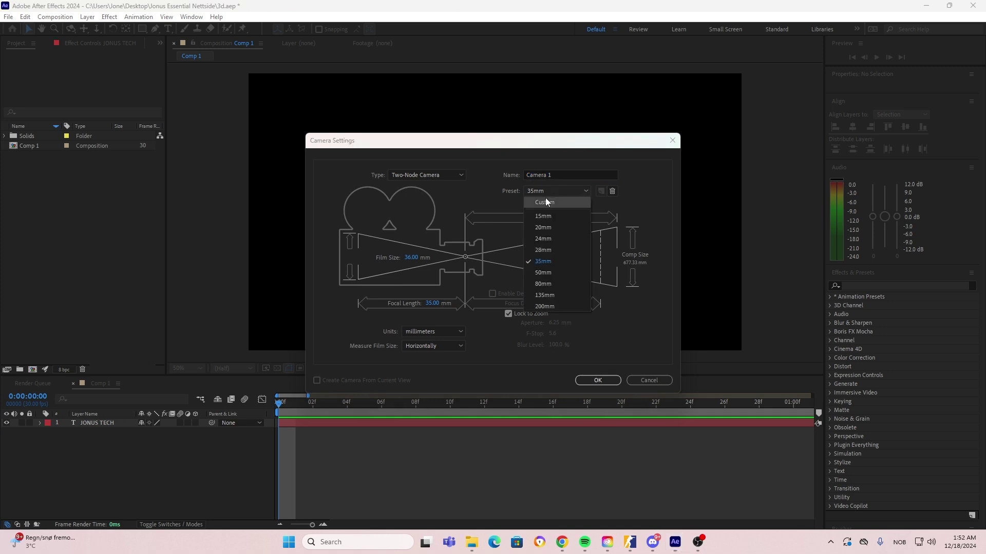
left_click(540, 261)
left_click(411, 175)
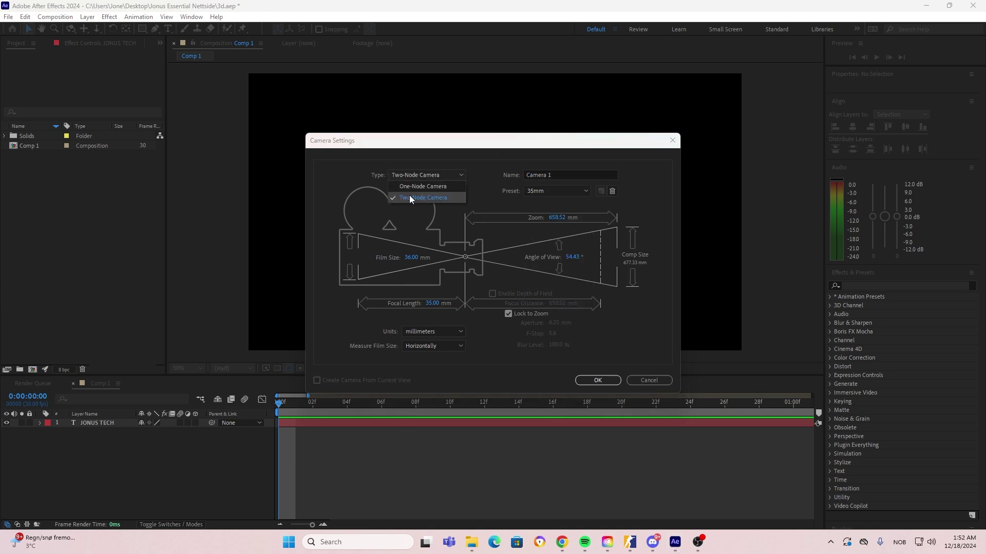
left_click(410, 196)
key("Return")
Step: Add a null object to the composition for controlling the camera
right_click(103, 453)
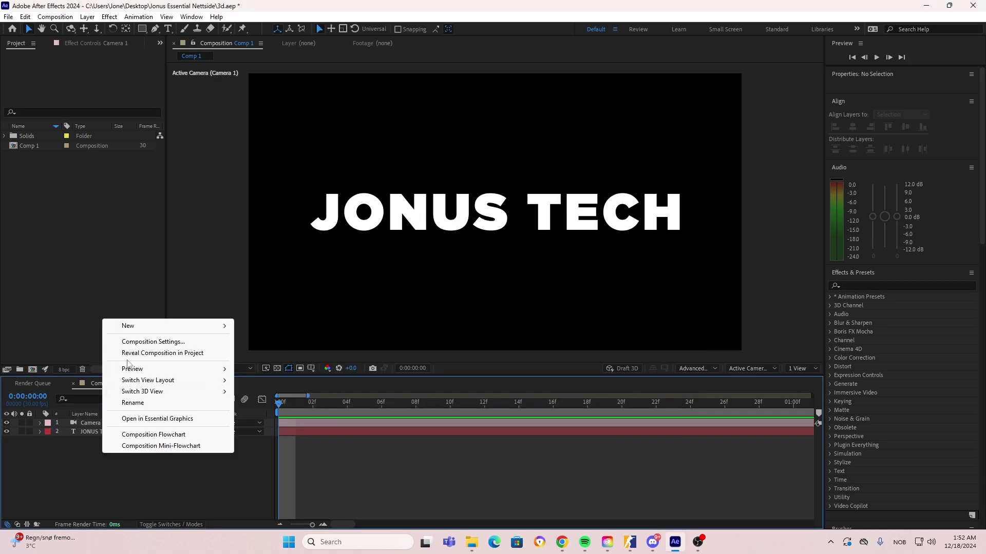
mouse_move(148, 330)
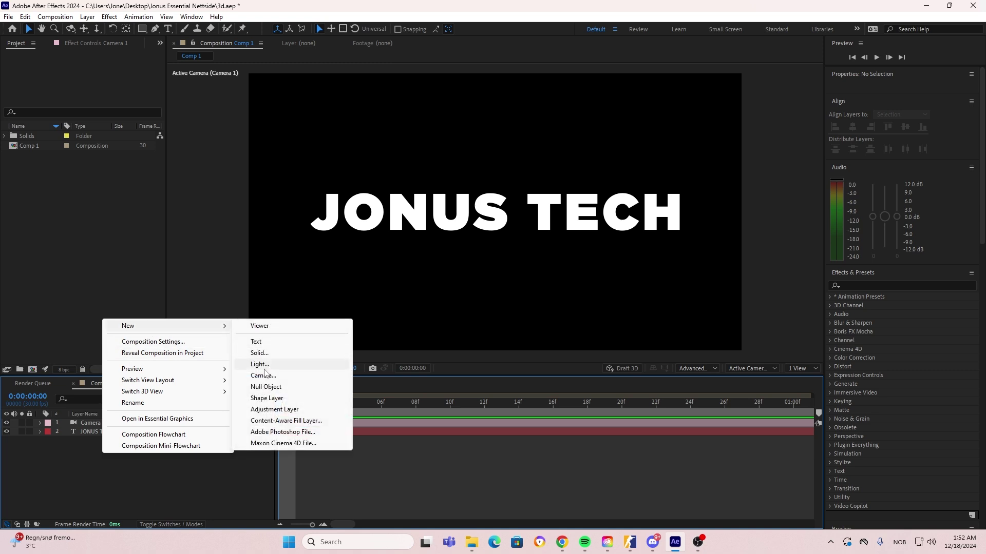
left_click(266, 387)
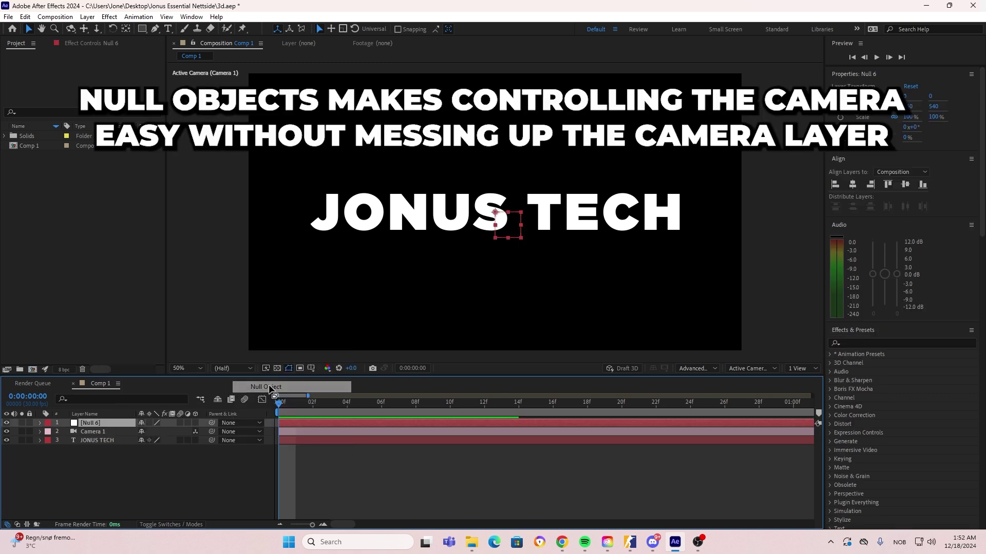
Step: Make the null and the text layer 3D, and parent Camera 1 to the null
left_click(189, 423)
left_click(195, 423)
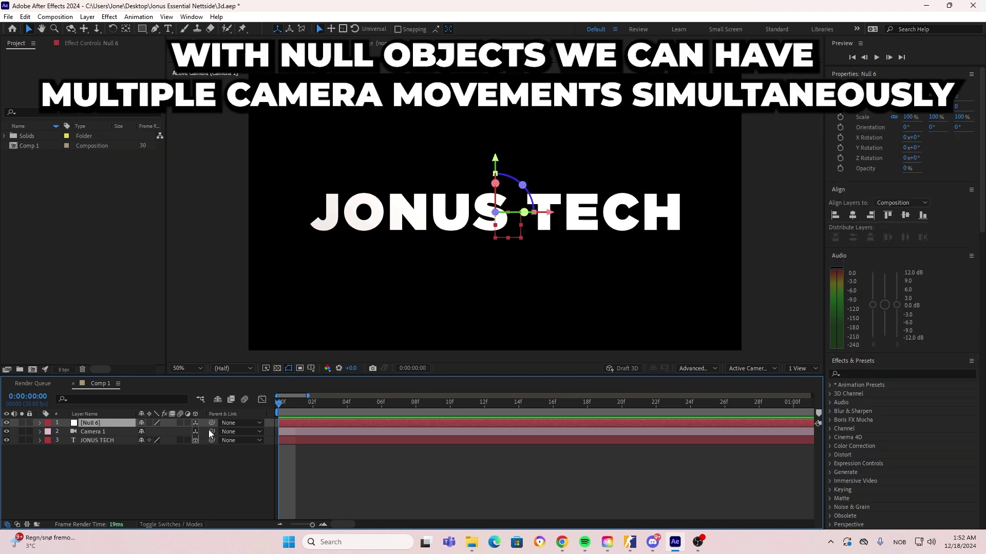
left_click_drag(211, 433, 115, 425)
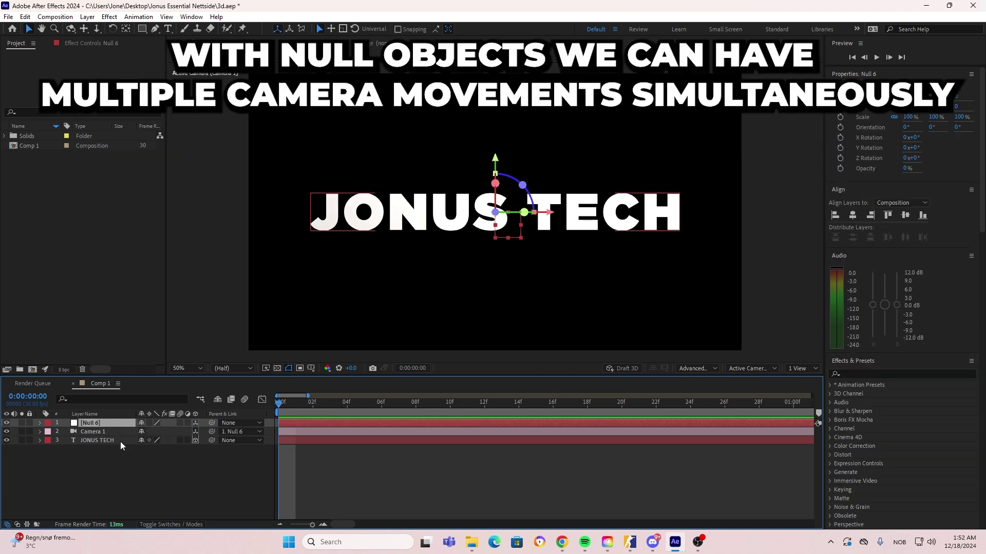
Step: Keyframe the null's Position and Z Rotation, shift both keyframes to 0:00:01:00, and return to the first frame
left_click(40, 423)
left_click(66, 450)
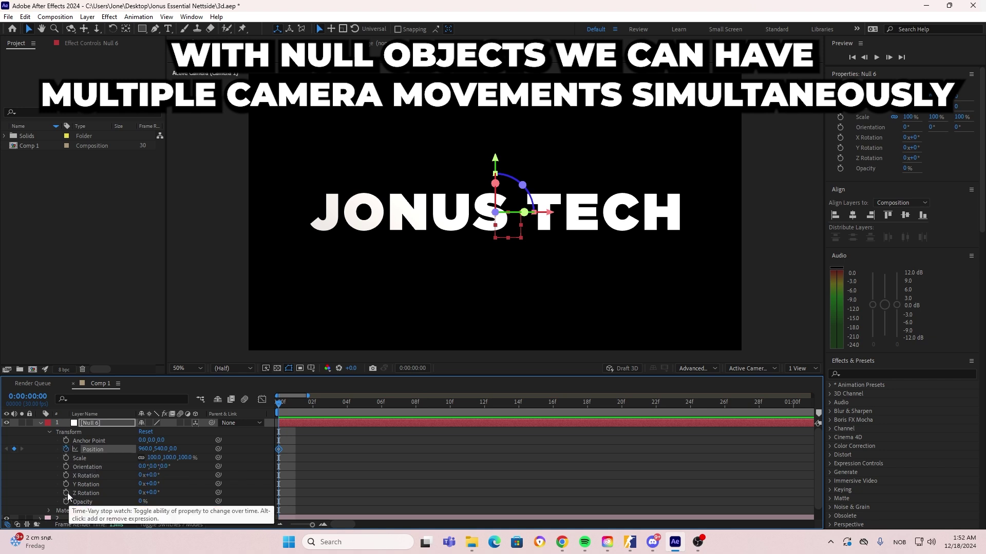
left_click(67, 494)
left_click_drag(279, 450, 801, 449)
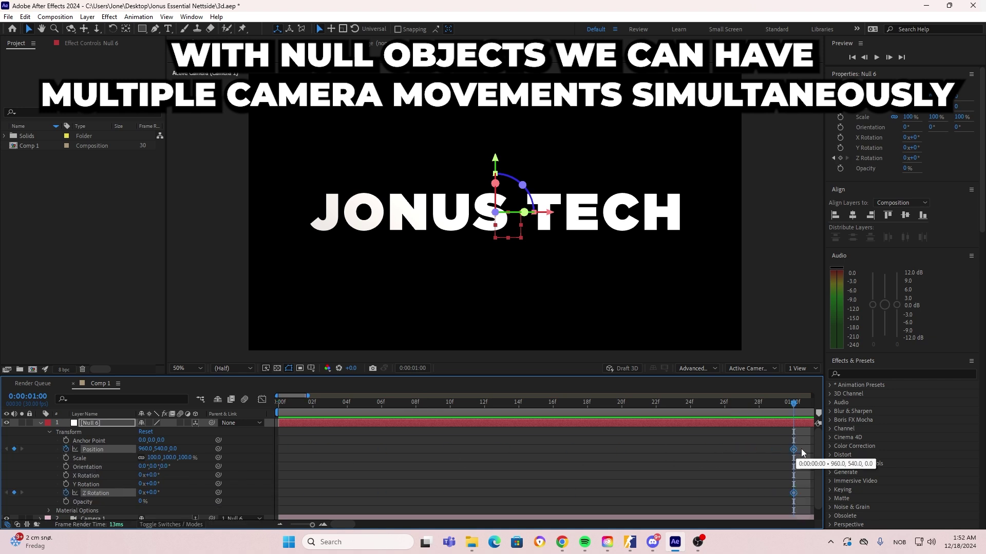
left_click_drag(795, 409, 242, 452)
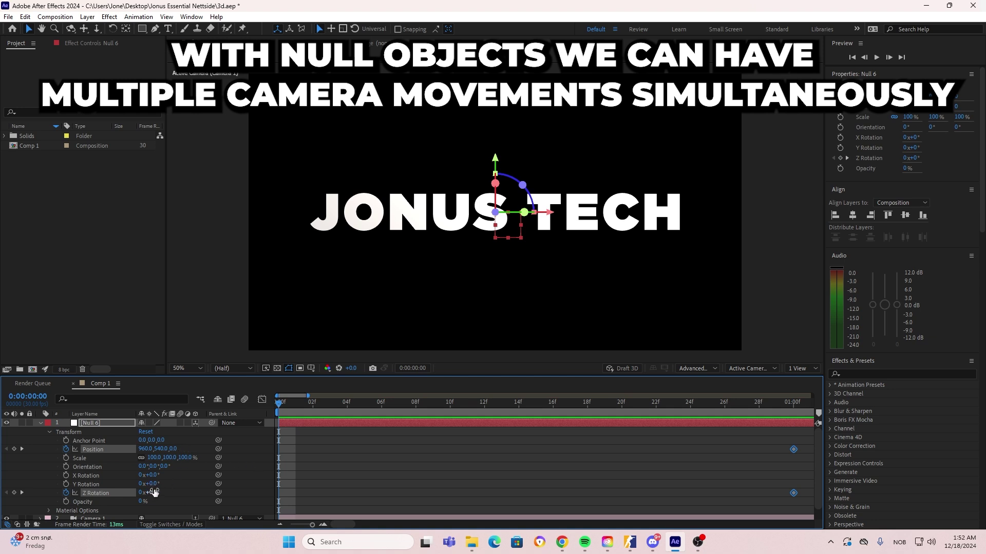
Step: Set the null's Z position to -193 at the first frame and show two views, the second using Custom View 1
left_click_drag(171, 450, 128, 451)
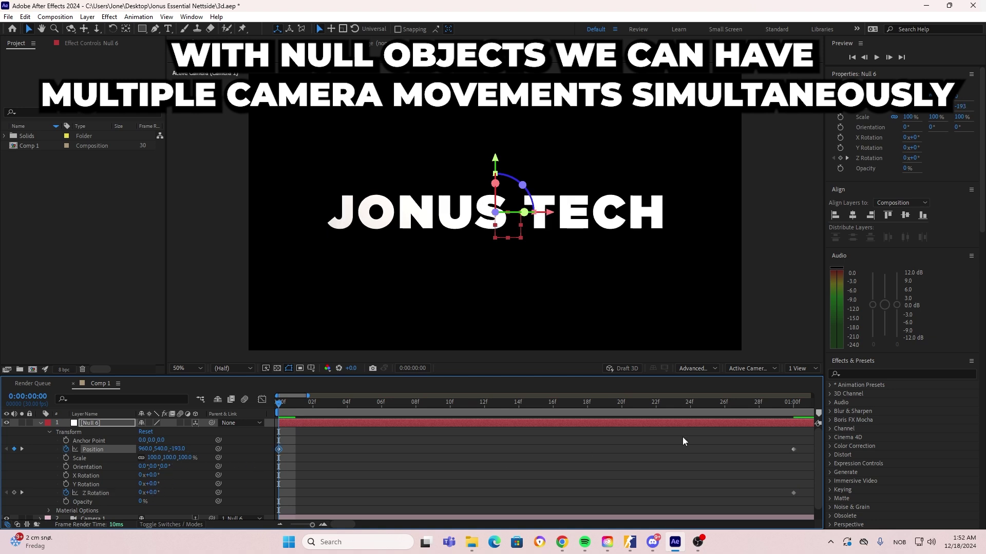
left_click(801, 368)
left_click(799, 389)
left_click(753, 368)
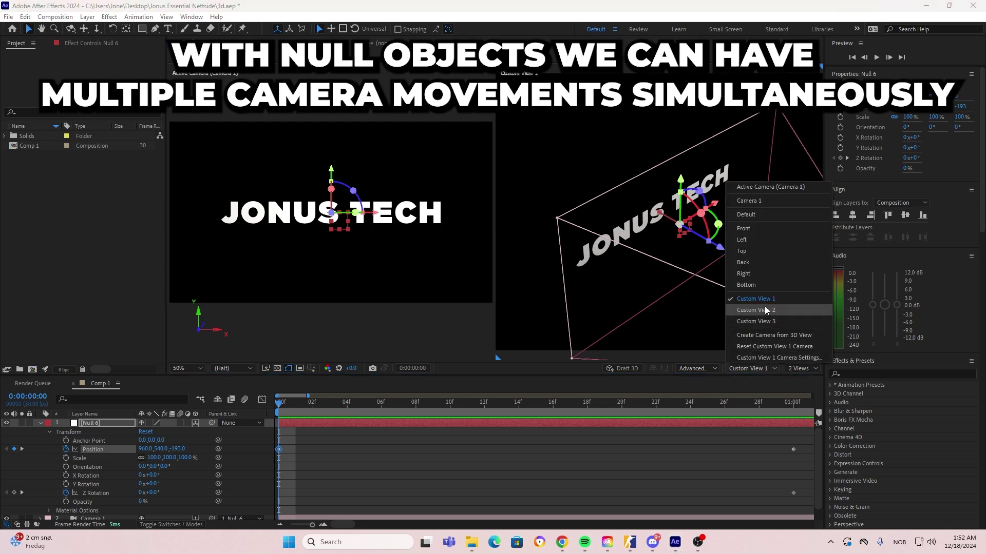
left_click(765, 306)
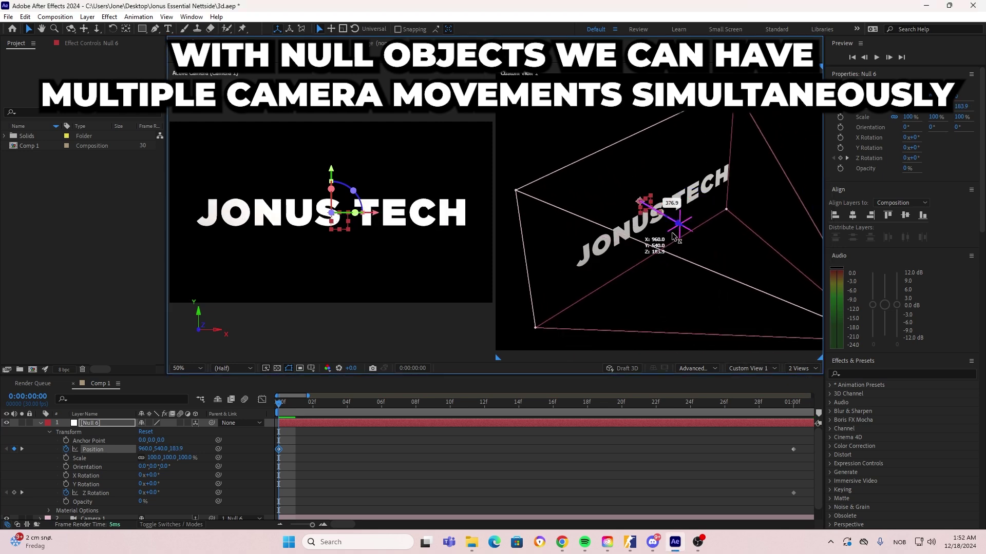
Step: At the first frame, pull the null back to Z position -2069.8, set its Z Rotation to 39°, and preview the move
left_click_drag(719, 251, 947, 459)
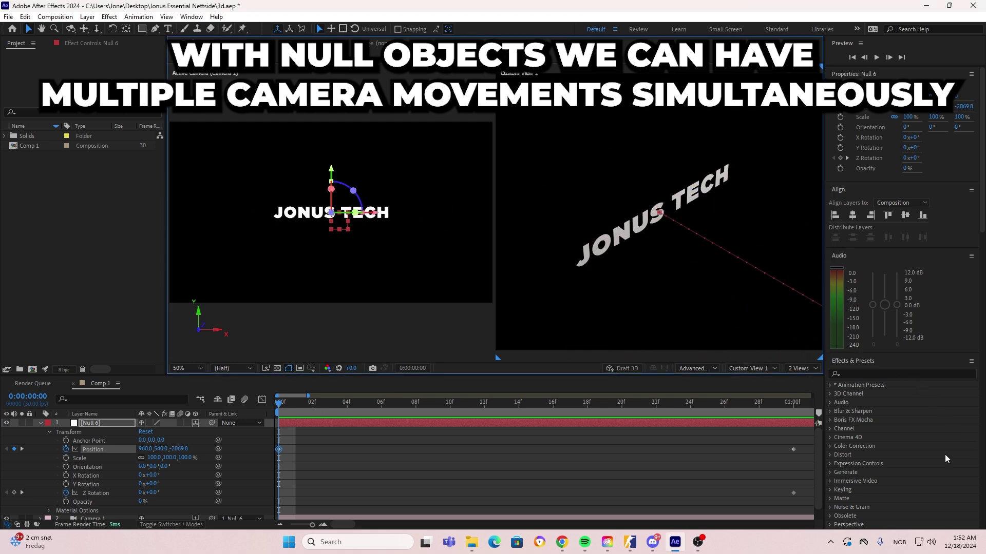
left_click_drag(153, 493, 154, 472)
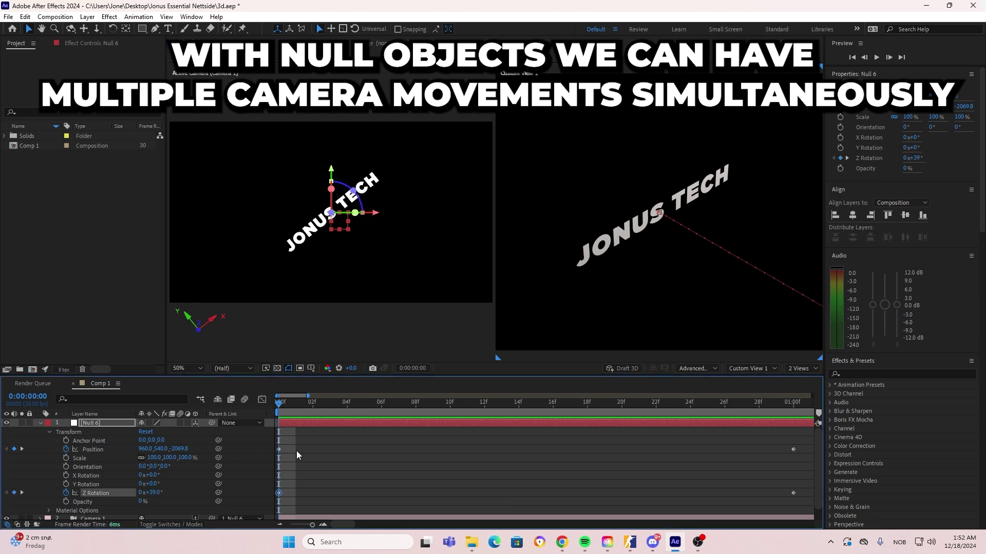
left_click(303, 441)
key("space")
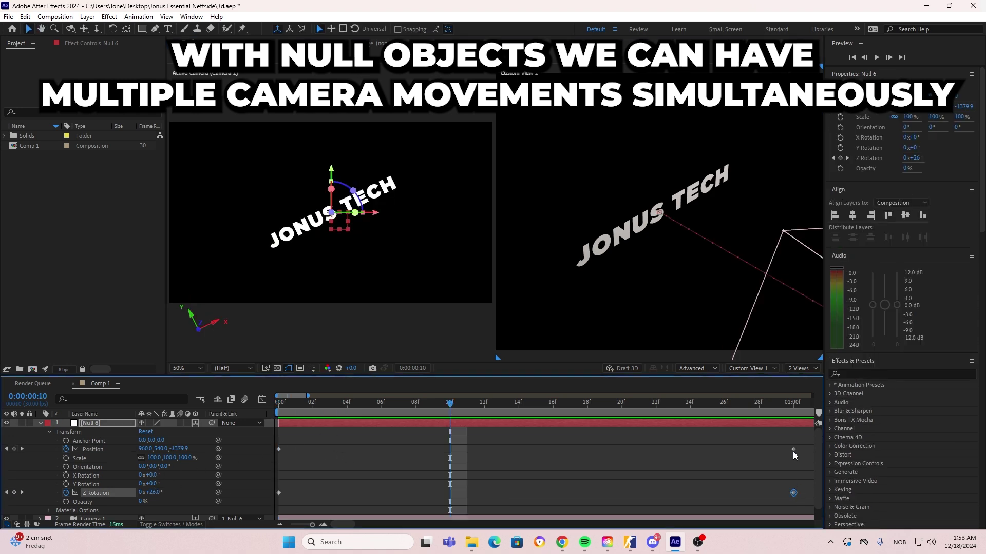
Step: Apply Easy Ease to all of the null's Position and Z Rotation keyframes
left_click(794, 450, "shift")
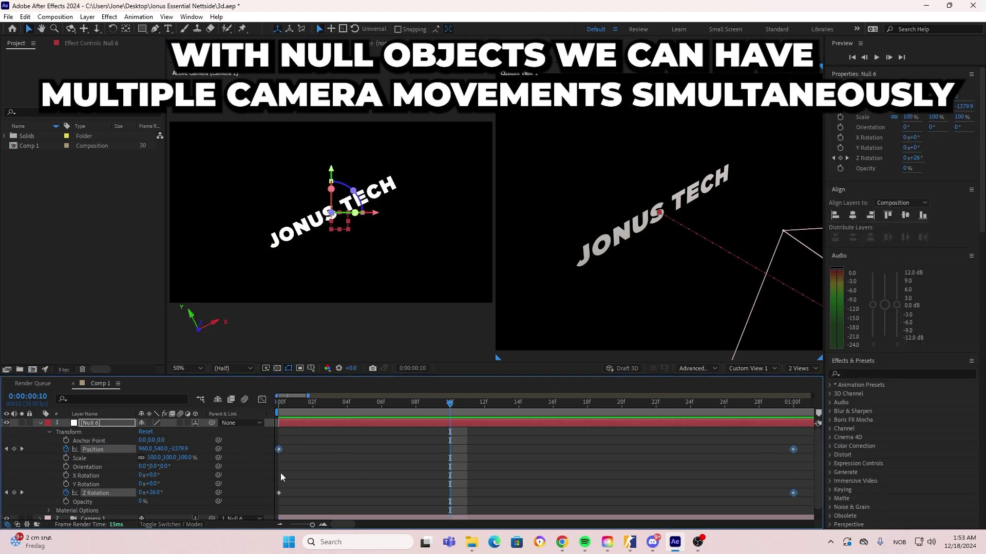
key("F9")
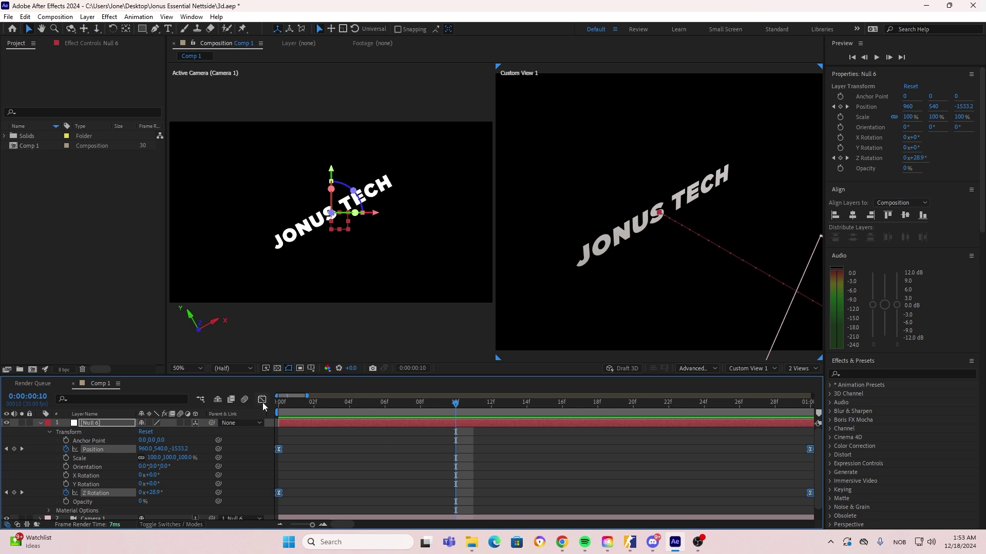
Step: In the Graph Editor, lengthen the last Position keyframe's incoming speed handle so the move peaks early and slows gradually
left_click(262, 401)
left_click(430, 436)
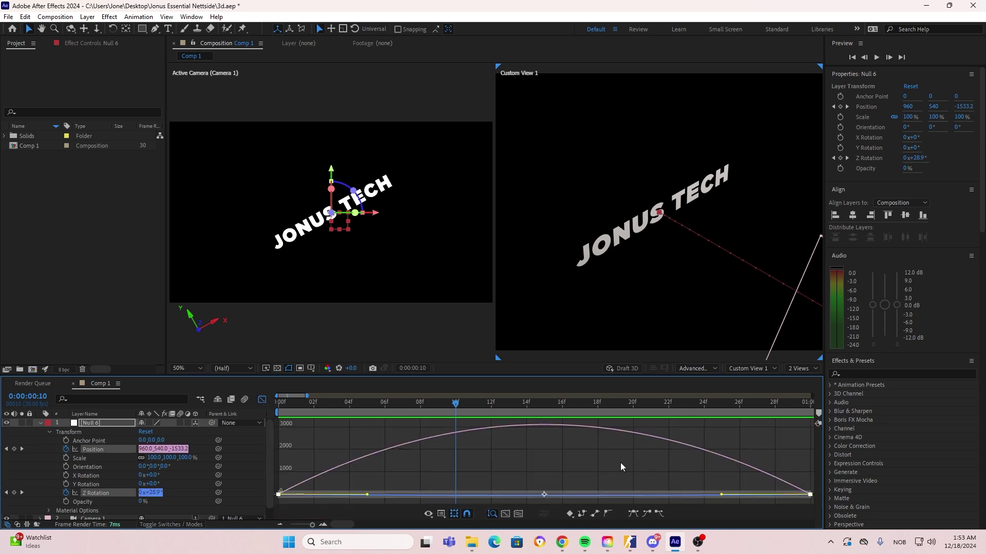
left_click(668, 465)
right_click(551, 457)
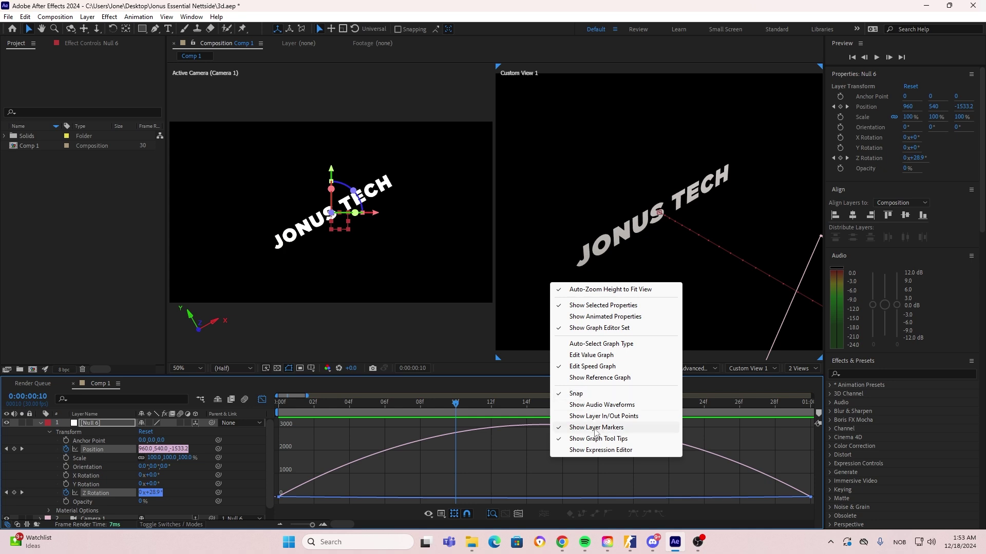
left_click(540, 465)
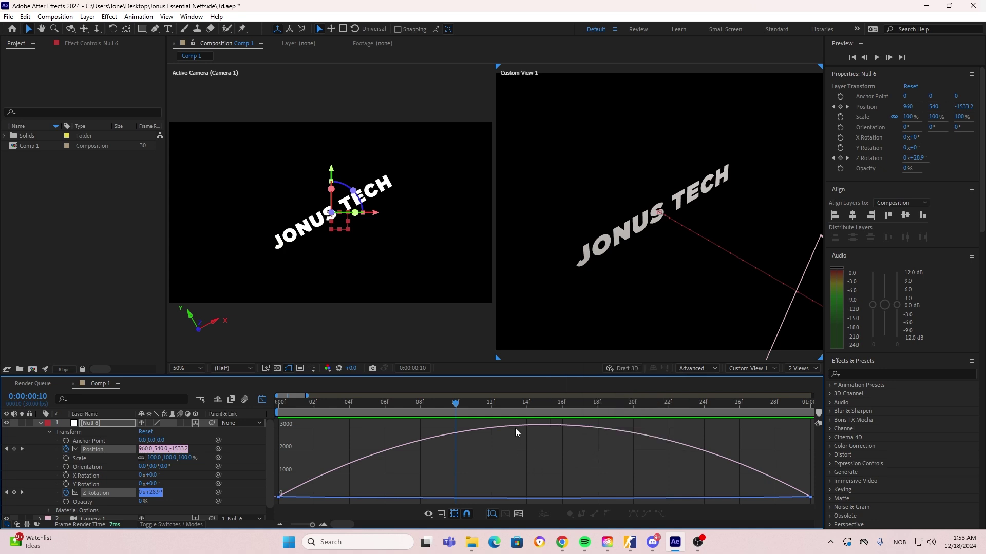
left_click(515, 433)
left_click_drag(721, 494, 529, 495)
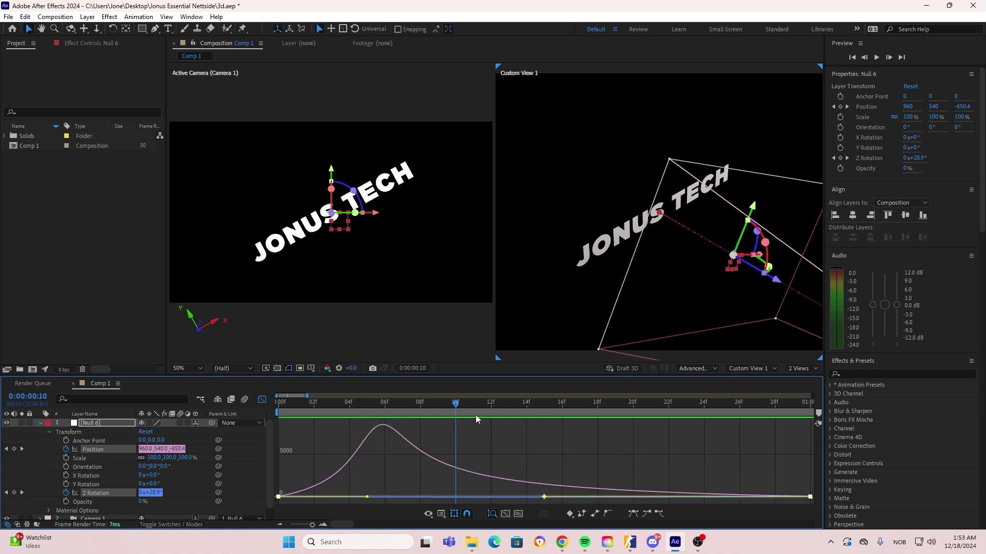
Step: Preview the eased camera move and return to the first frame
key("space")
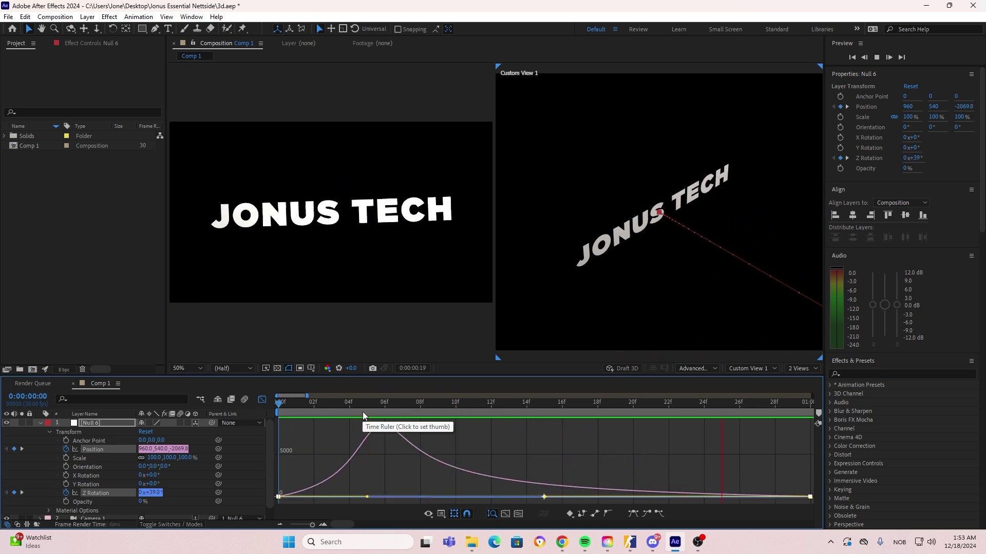
key("space")
left_click_drag(529, 402, 263, 407)
key("Home")
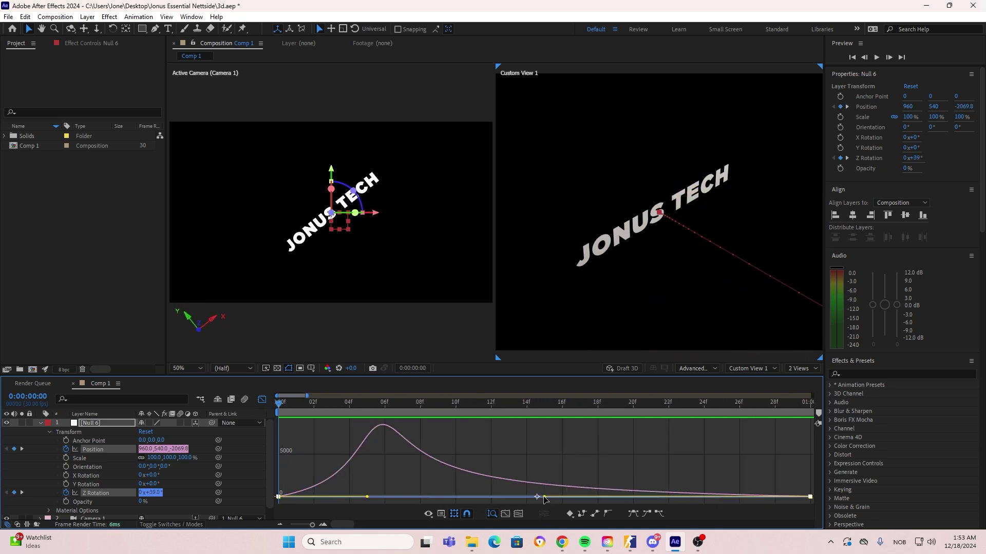
Step: Fine-tune the ending ease handle in the speed graph and replay the animation
left_click_drag(538, 498, 531, 497)
key("space")
key("space")
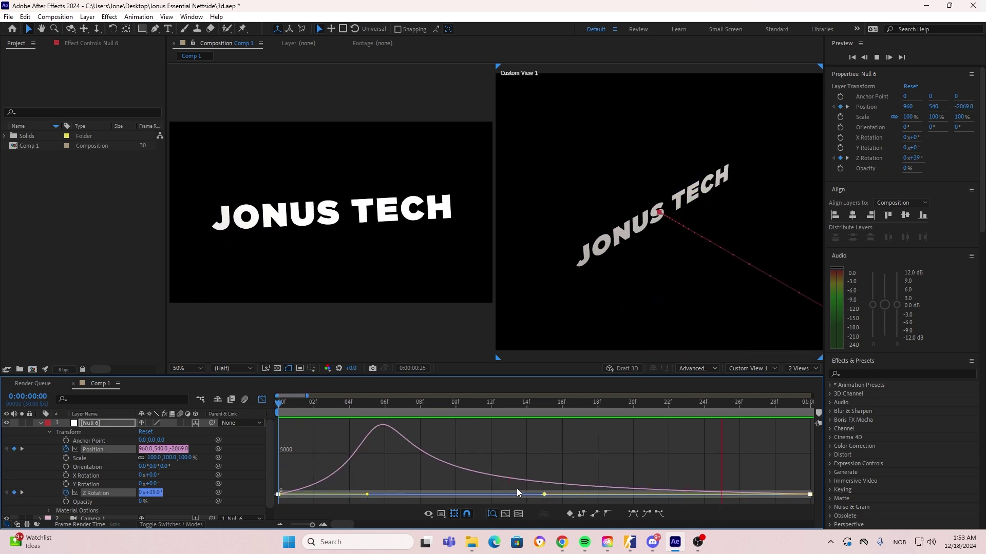
Step: Close the Graph Editor and preview the finished camera move from the first frame
left_click(262, 399)
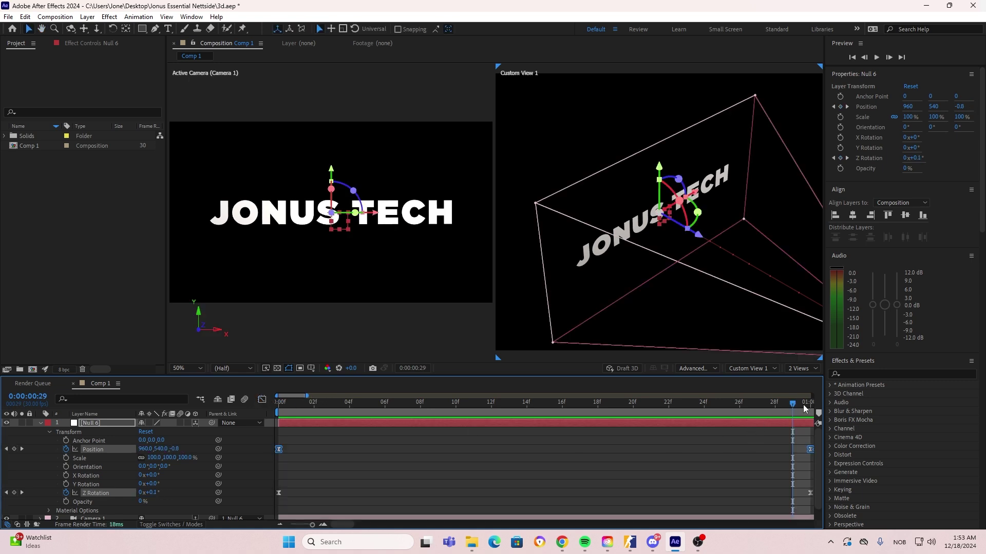
left_click_drag(759, 408, 199, 436)
left_click(427, 496)
key("space")
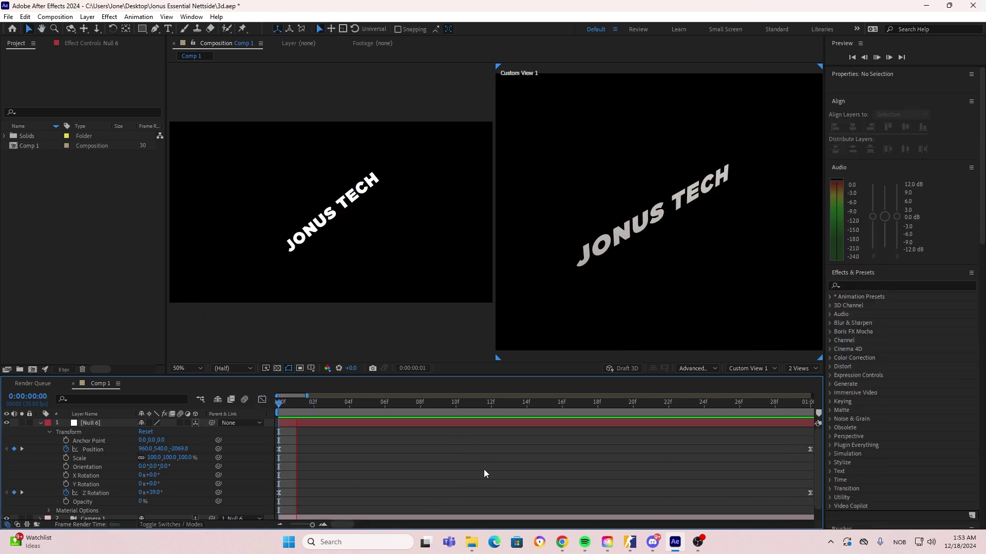
left_click(519, 408)
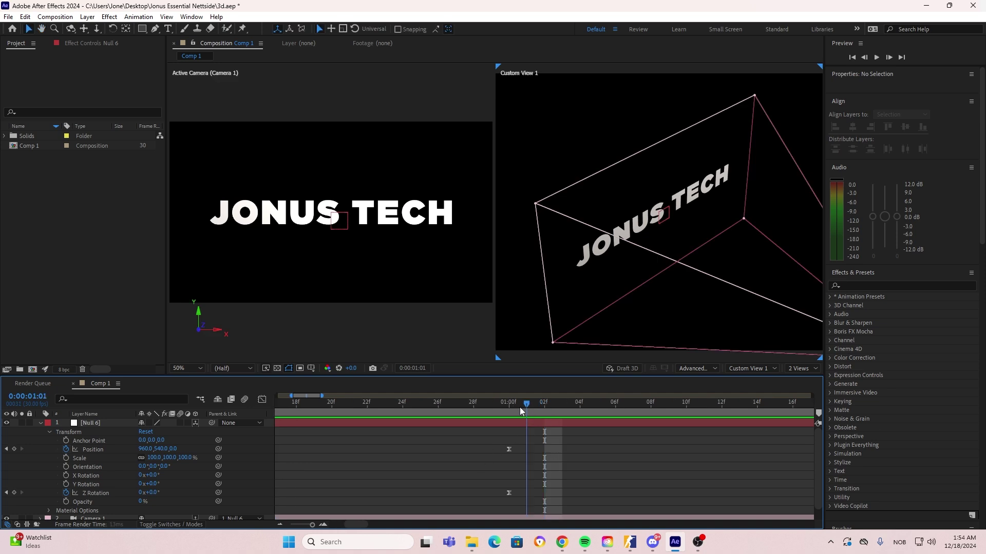
key("space")
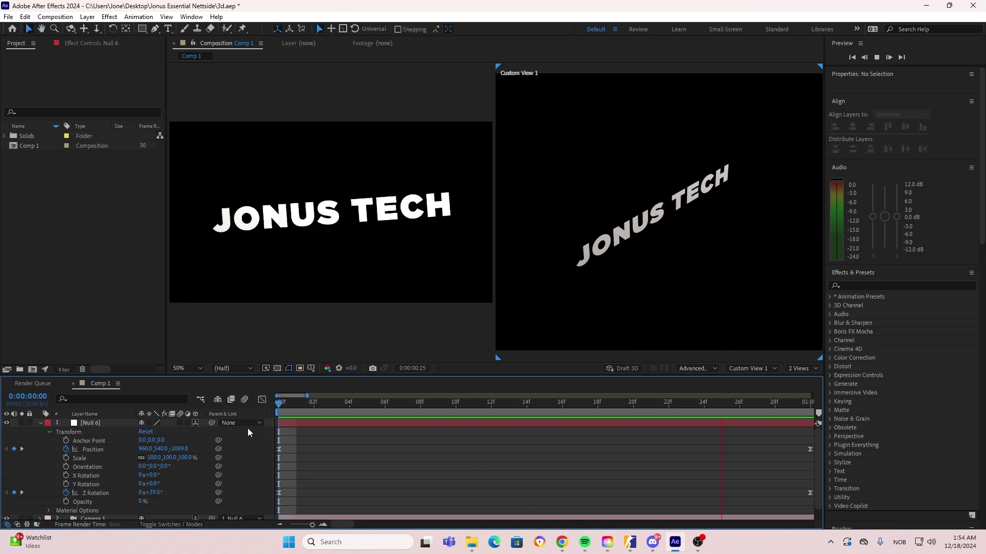
Step: Collapse the existing null's properties and add another null object to the composition
left_click(40, 424)
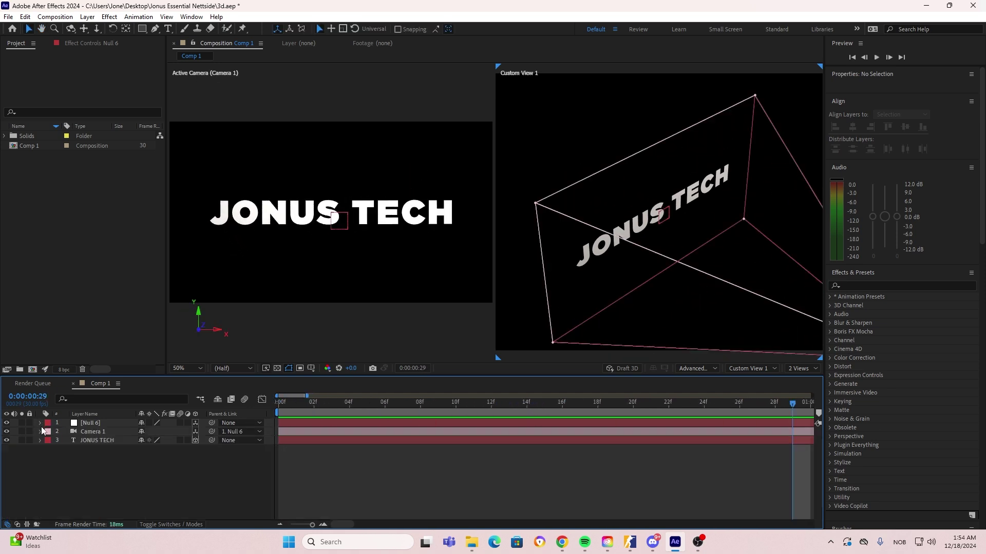
right_click(154, 494)
mouse_move(153, 358)
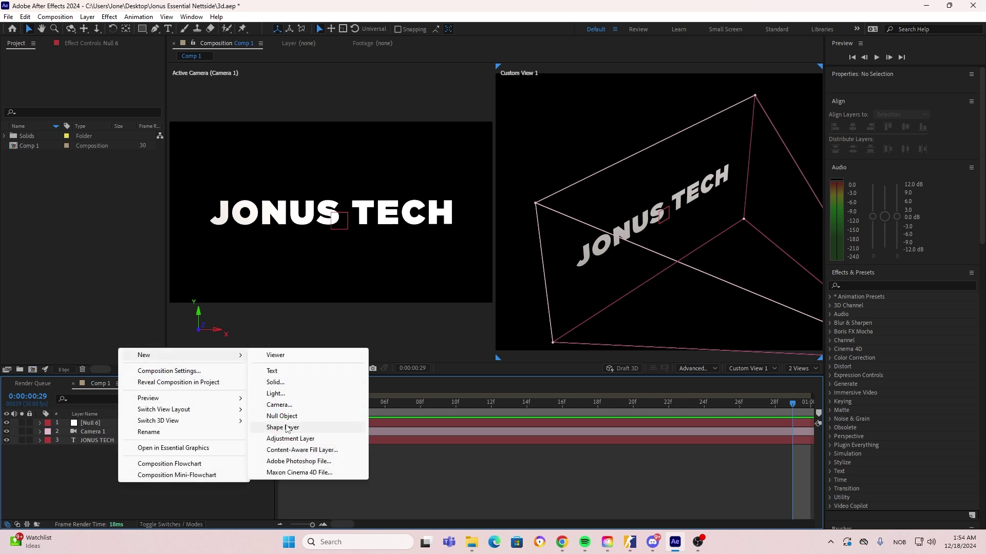
left_click(284, 418)
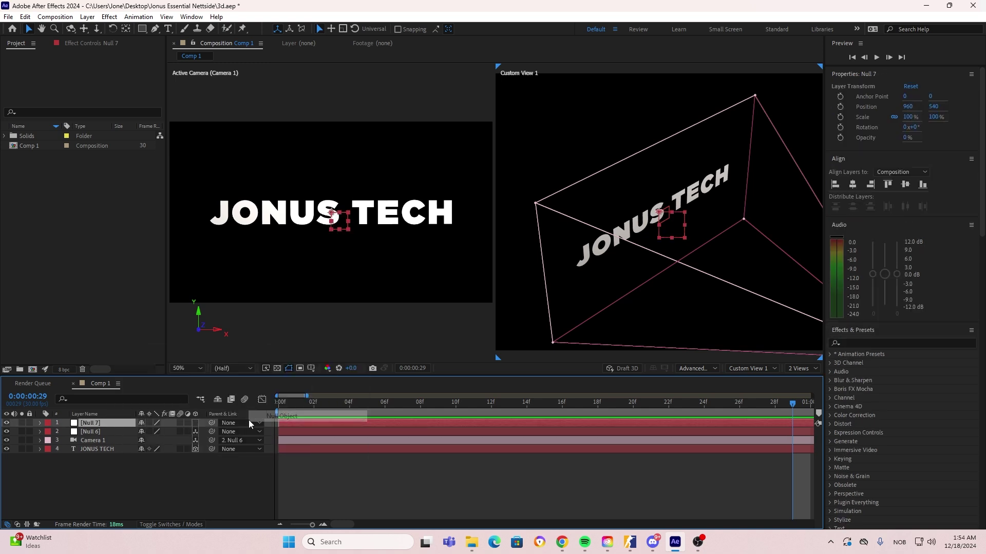
Step: Duplicate the JONUS TECH text layer and play the composition from the first frame
left_click(102, 450)
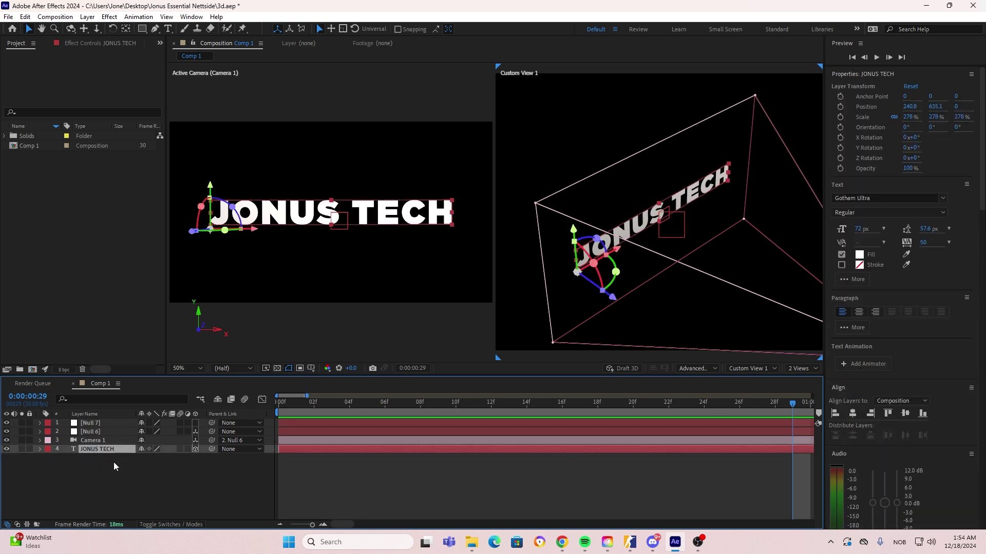
key("ctrl+d")
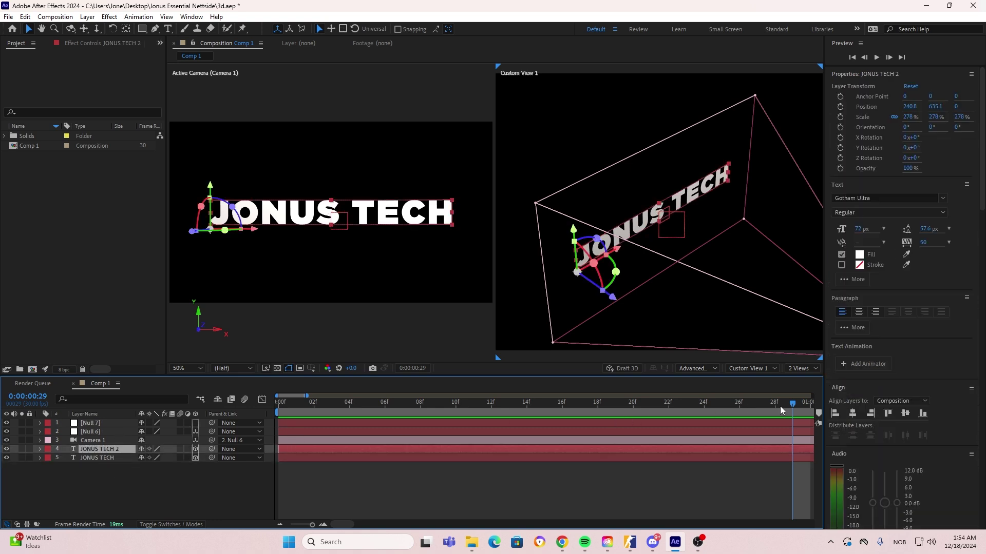
left_click_drag(788, 407, 71, 398)
key("space")
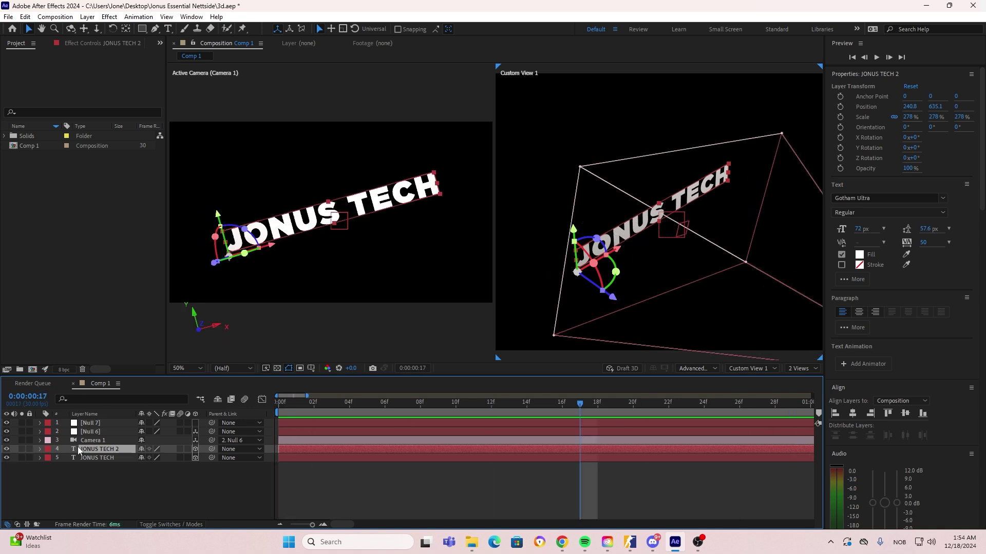
Step: Move the duplicate text back in depth to Z 1416.7 and replace its wording with PRESENTS
left_click(40, 450)
left_click(49, 458)
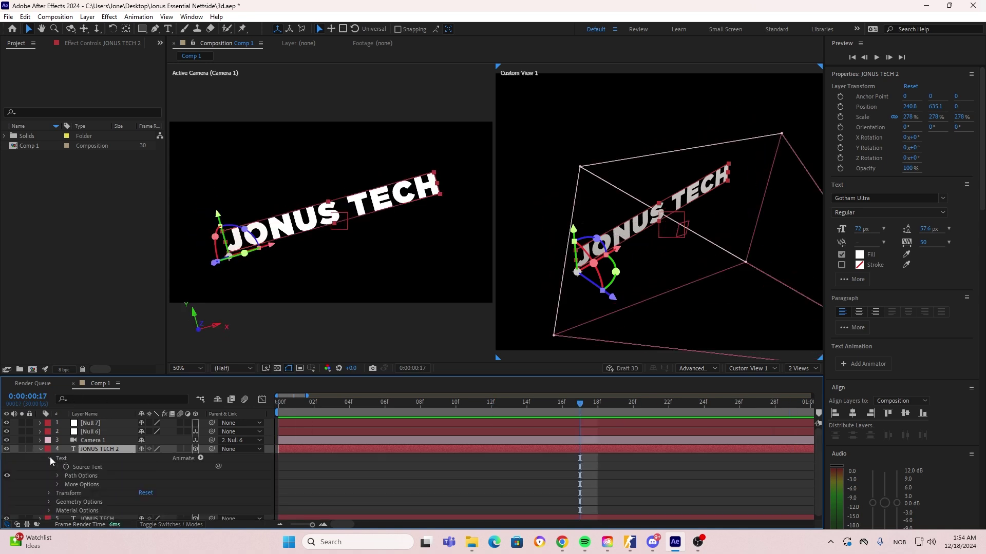
left_click(49, 458)
left_click_drag(622, 296, 510, 202)
double_click(496, 151)
key("BackSpace")
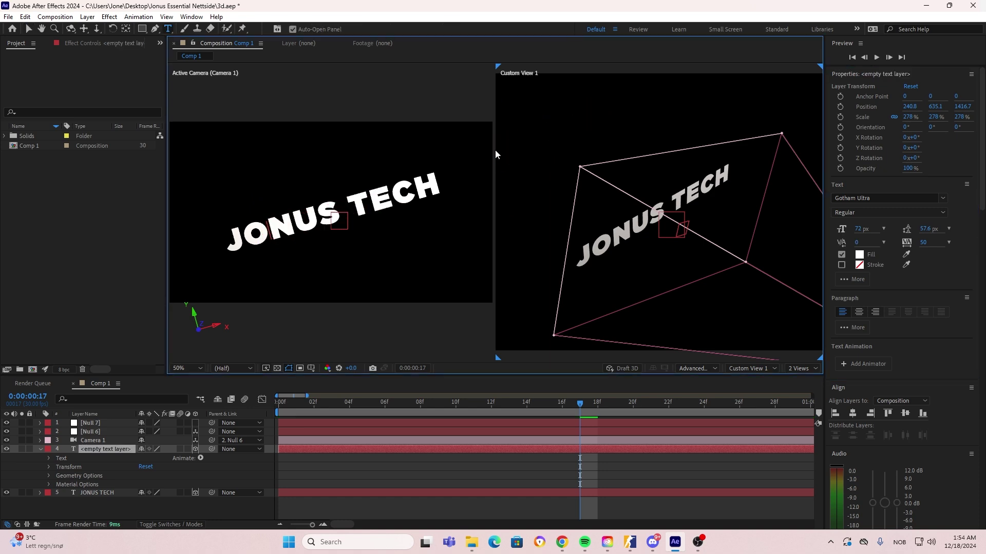
type("PRESENTS")
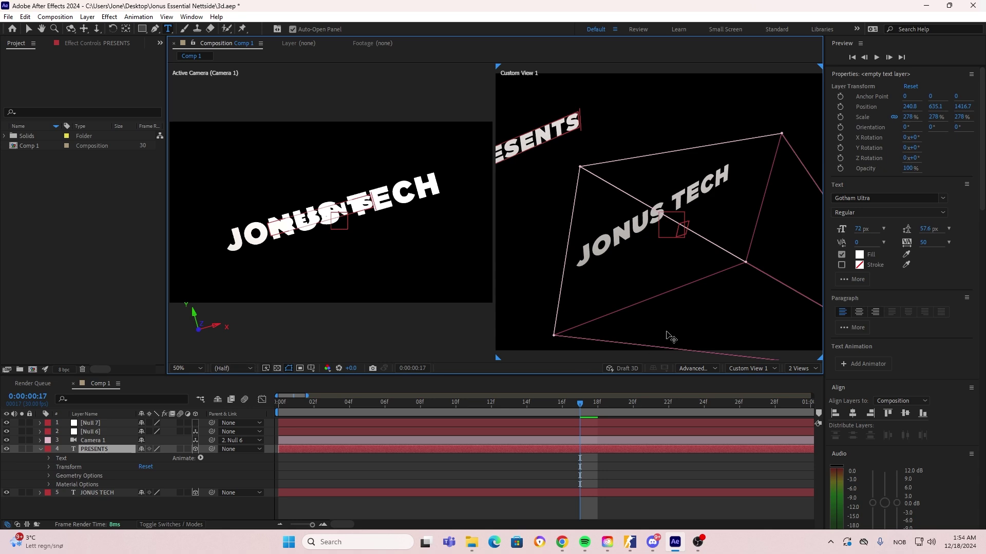
Step: Push the PRESENTS text farther back to Z 8026.2 and show only the active camera in a single view
left_click_drag(263, 242, 310, 275)
left_click(800, 369)
left_click(804, 379)
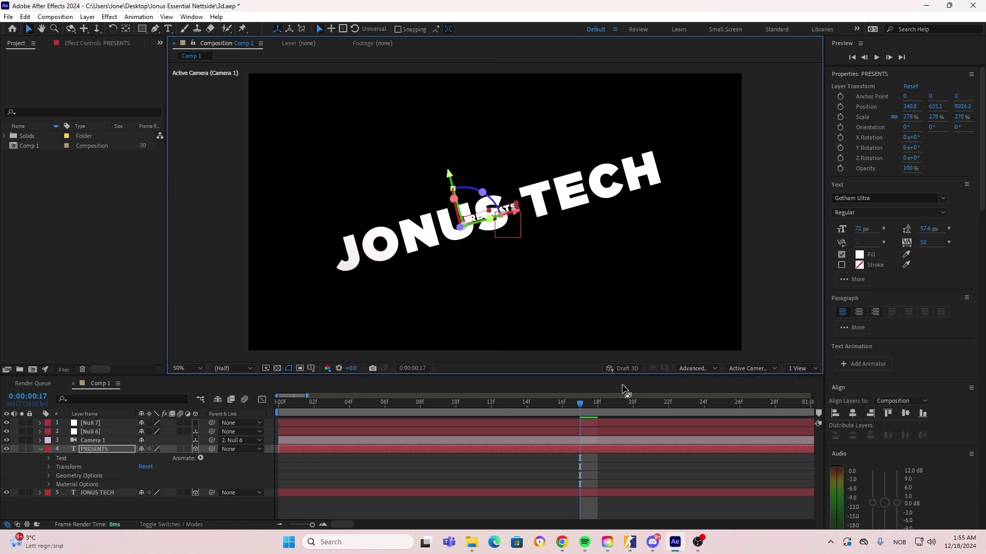
Step: Preview the camera move with both texts from the first frame
left_click(580, 407)
key("Home")
key("space")
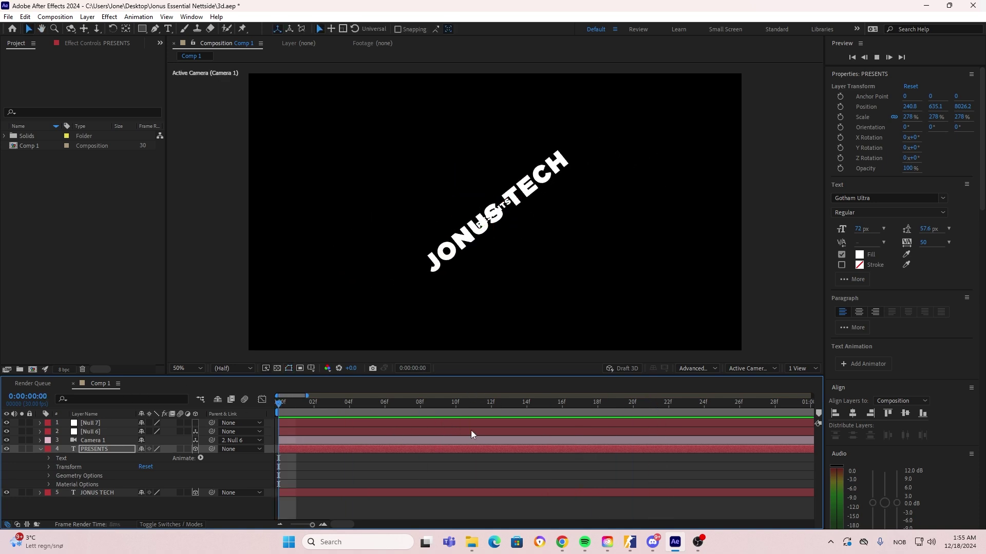
key("space")
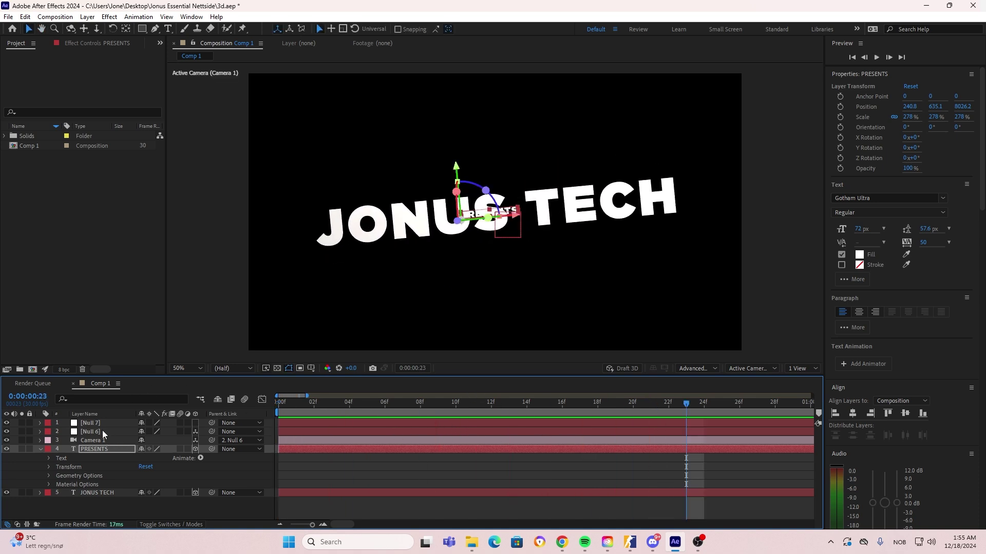
Step: Make Null 7 a 3D layer, parent Null 6 to it, and expand Null 7's transform properties
left_click(105, 424)
left_click_drag(212, 432, 112, 420)
left_click(40, 423)
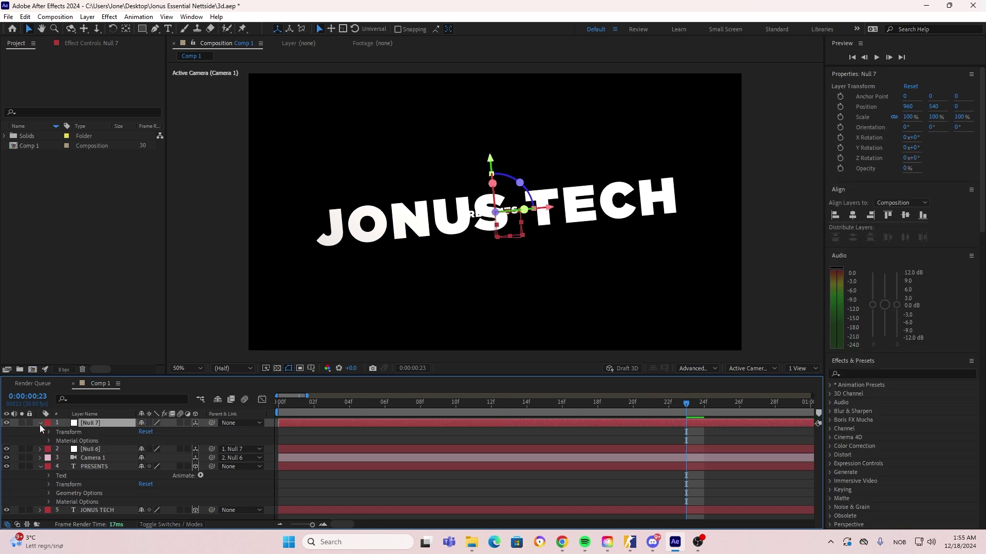
left_click(49, 432)
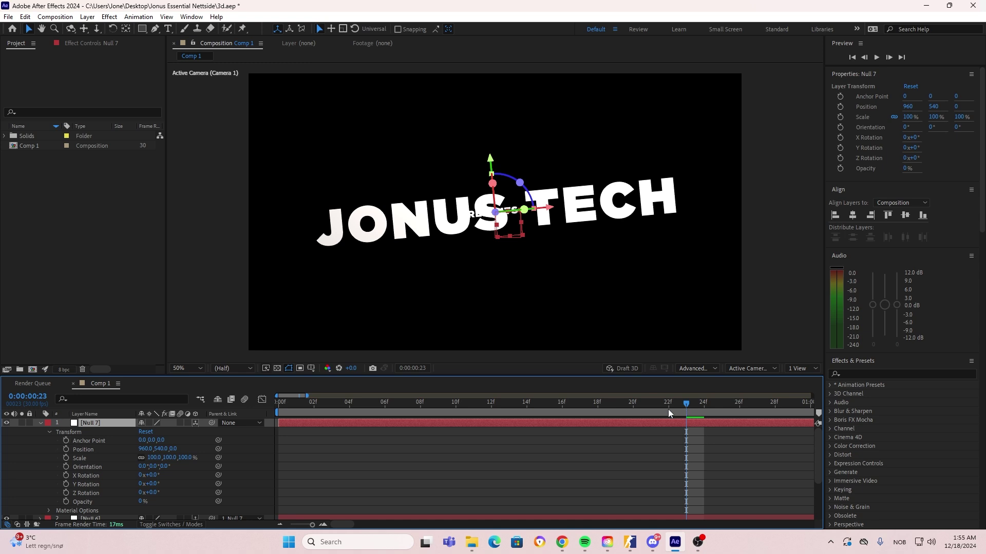
Step: Add Position and Z Rotation keyframes to Null 7 at frame 18
left_click_drag(668, 409, 587, 412)
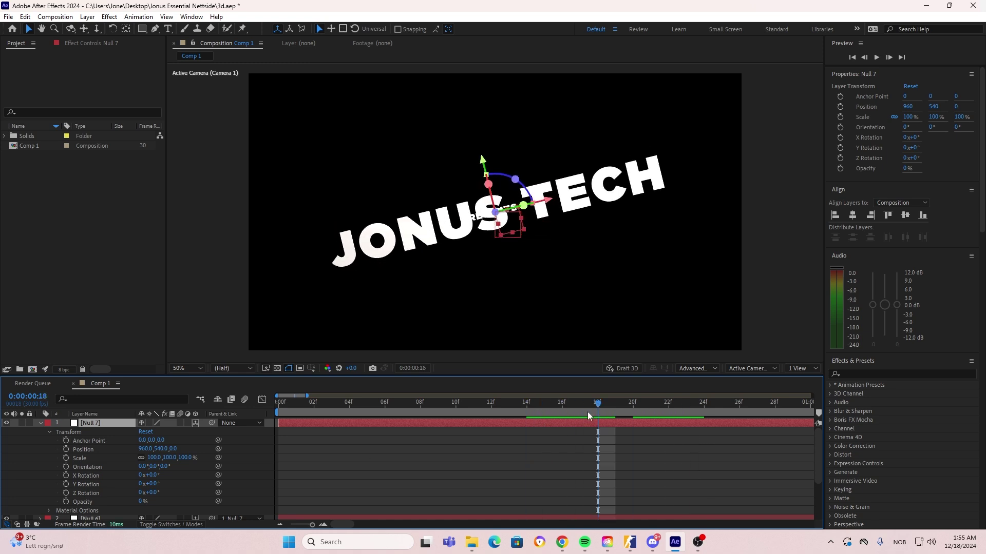
left_click(67, 448)
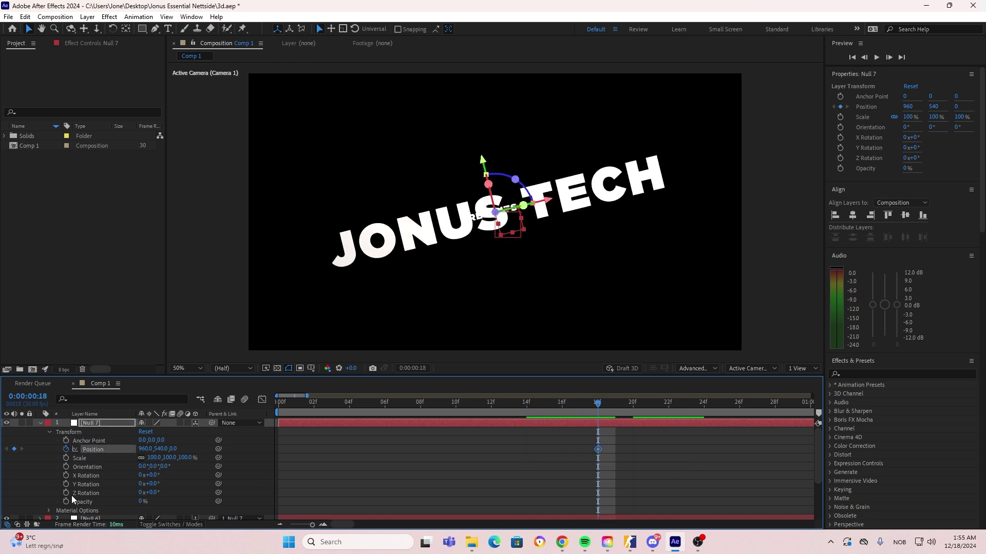
left_click(65, 494)
Step: Add a Position keyframe to Null 7 at frame 24 and set its Z value to 7988 so the camera approaches PRESENTS
left_click_drag(704, 406, 218, 442)
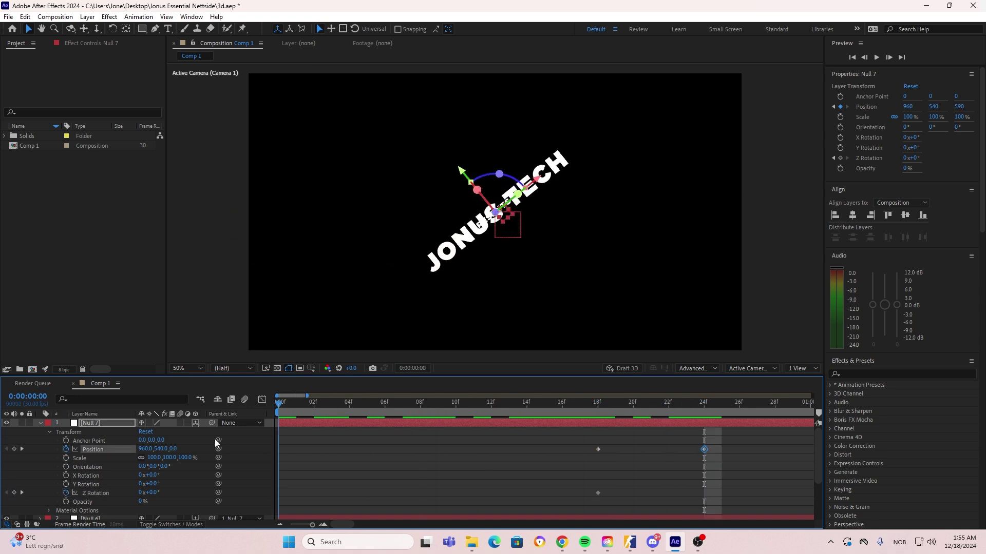
key("space")
key("space")
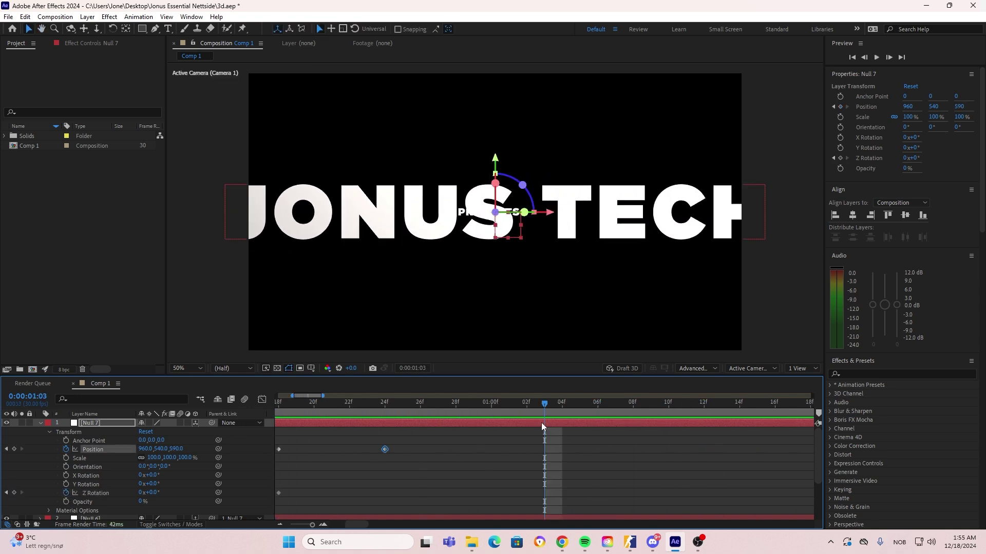
key("k")
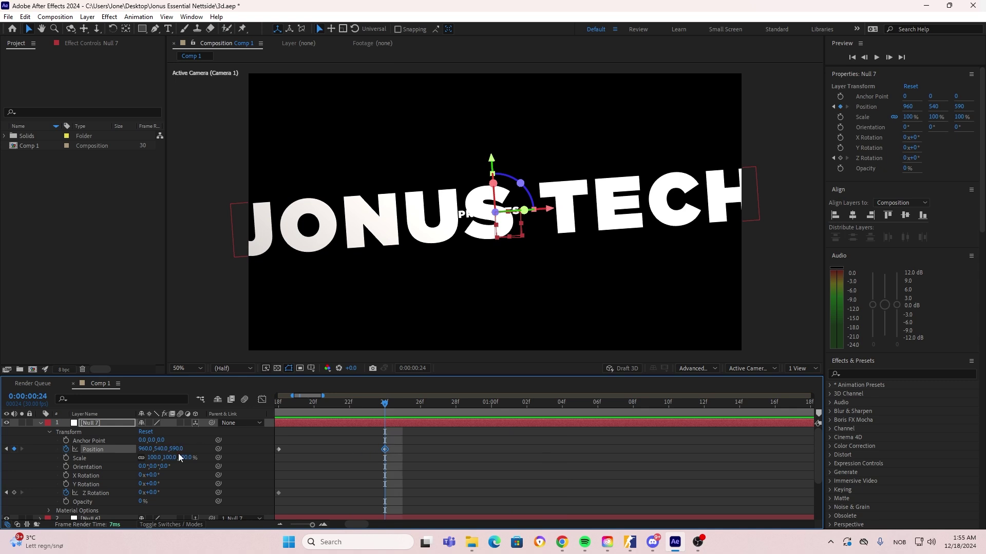
left_click_drag(177, 450, 717, 427)
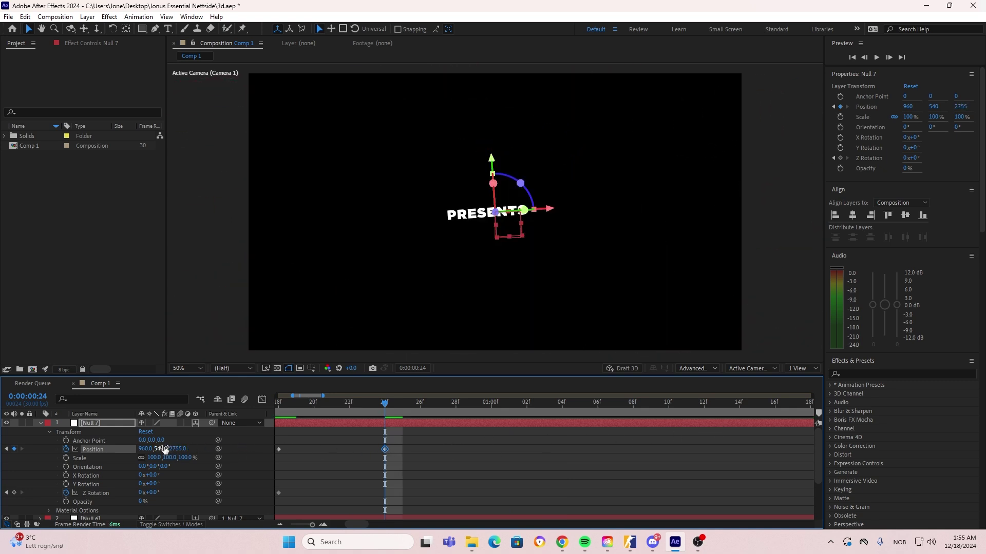
left_click_drag(165, 449, 540, 429)
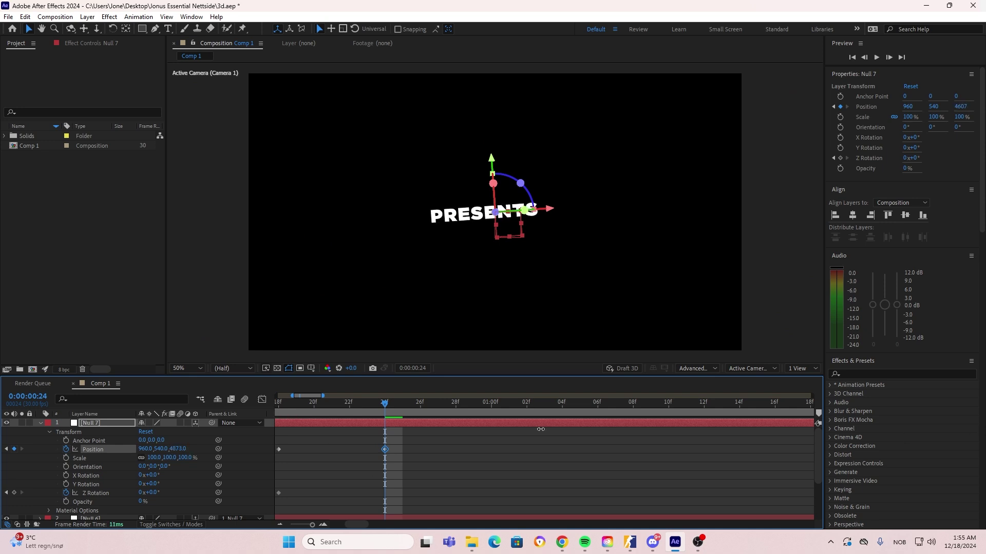
left_click_drag(176, 450, 471, 442)
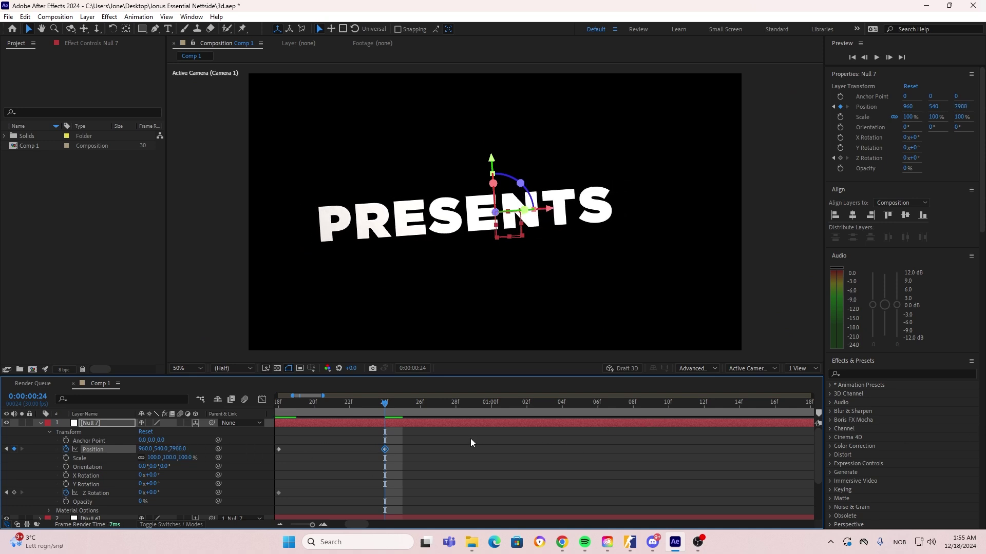
Step: Recentre the PRESENTS text at X 363.5, Y 635.5 and preview the fly-through
left_click(389, 224)
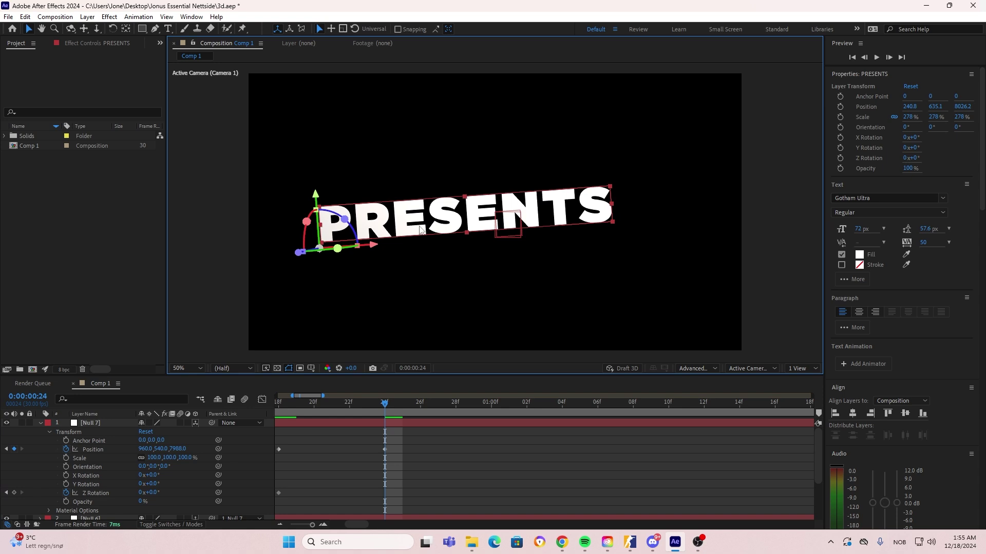
left_click_drag(420, 229, 451, 230)
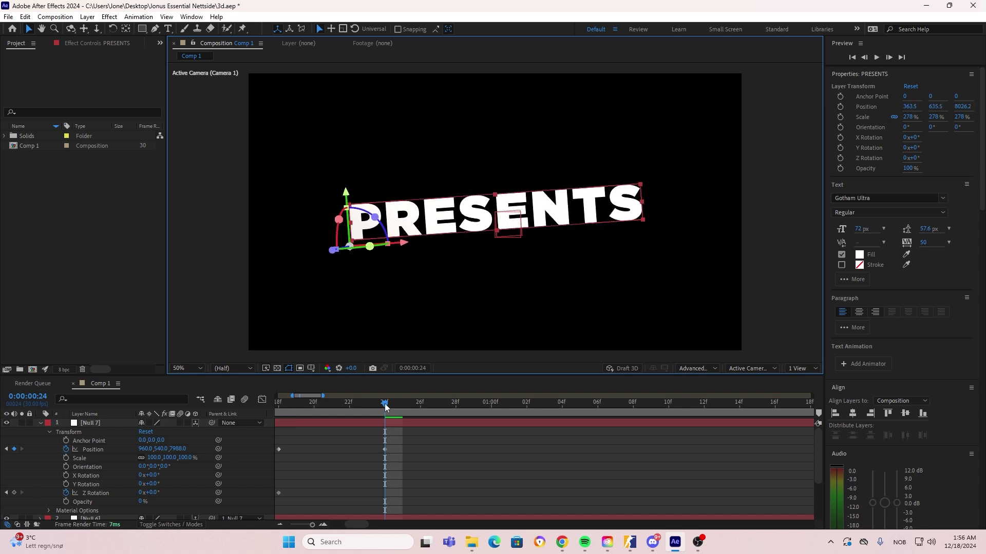
key("space")
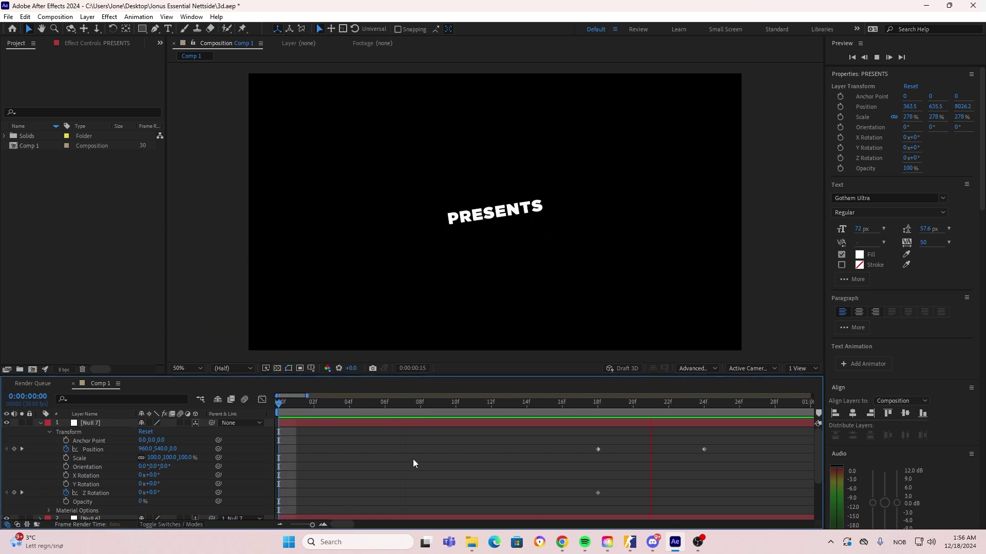
key("space")
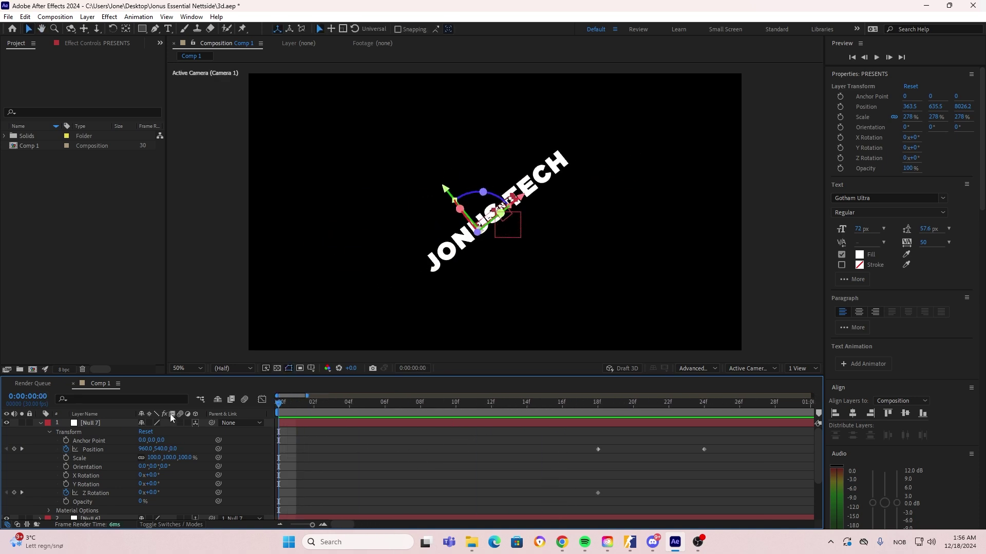
key("space")
left_click_drag(668, 404, 615, 406)
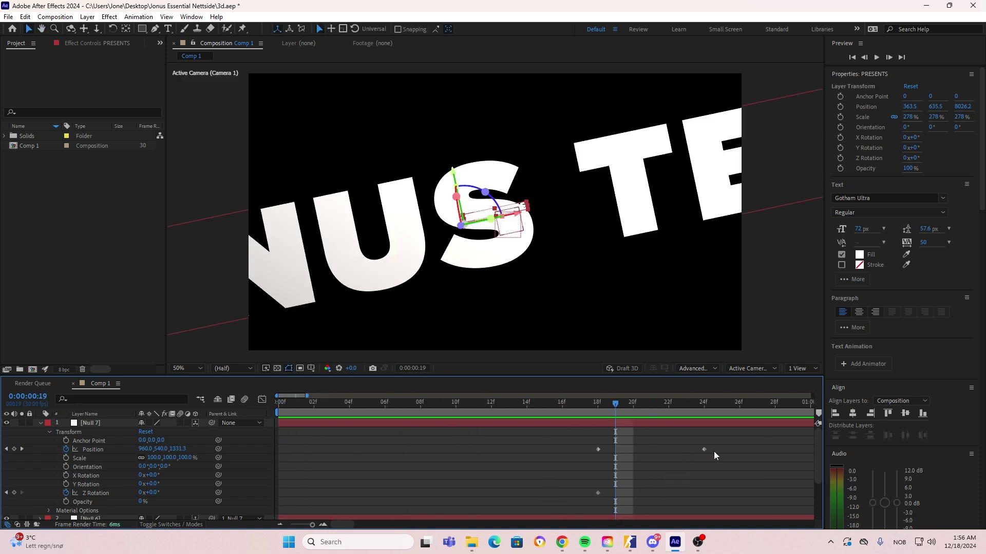
Step: Move Null 7's last Position keyframe to 0:00:03:21 to slow down the camera's travel
left_click_drag(704, 450, 820, 455)
left_click_drag(303, 527, 283, 527)
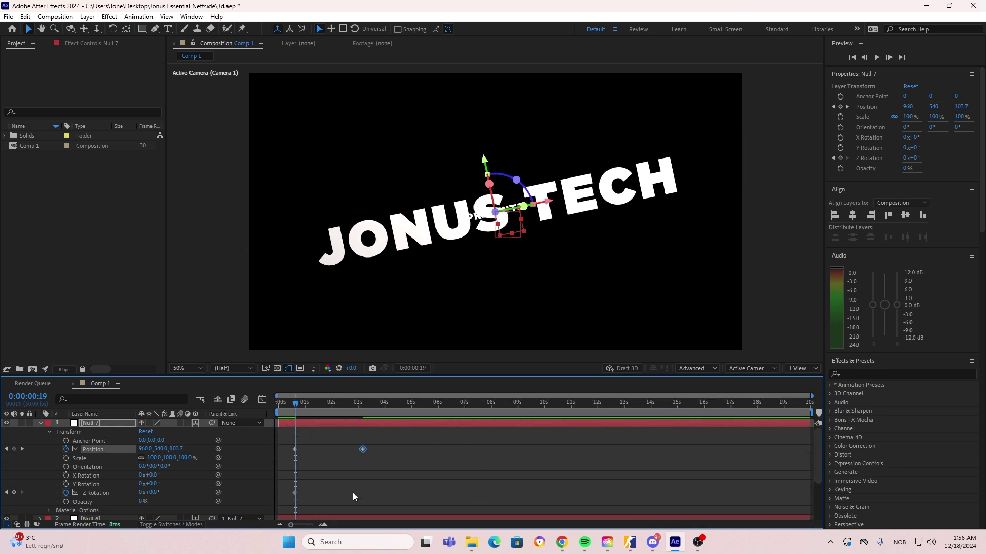
left_click(353, 493)
left_click_drag(300, 405, 377, 414)
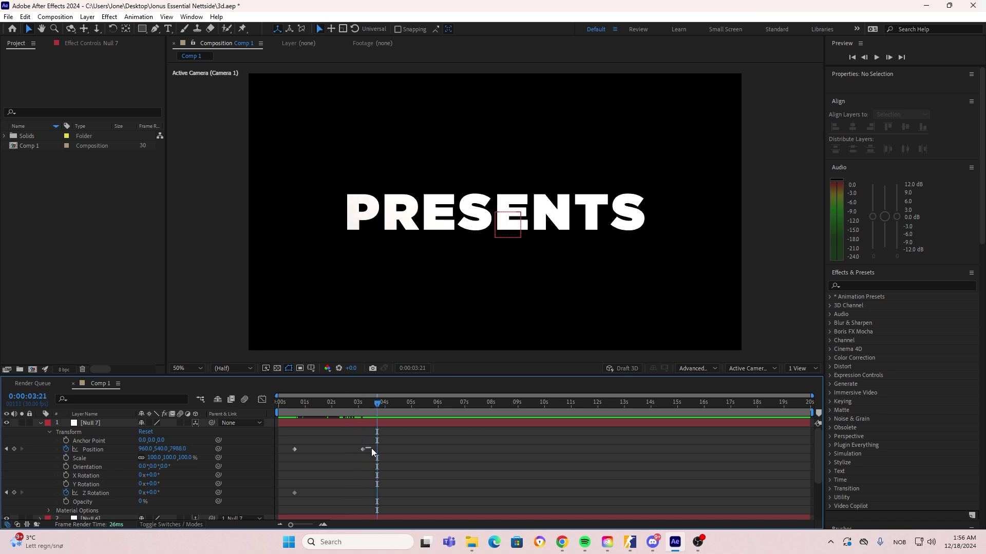
left_click_drag(372, 449, 375, 448)
Step: Ease both of Null 7's Position keyframes and fit their speed curve in the Graph Editor
left_click_drag(362, 450, 287, 450)
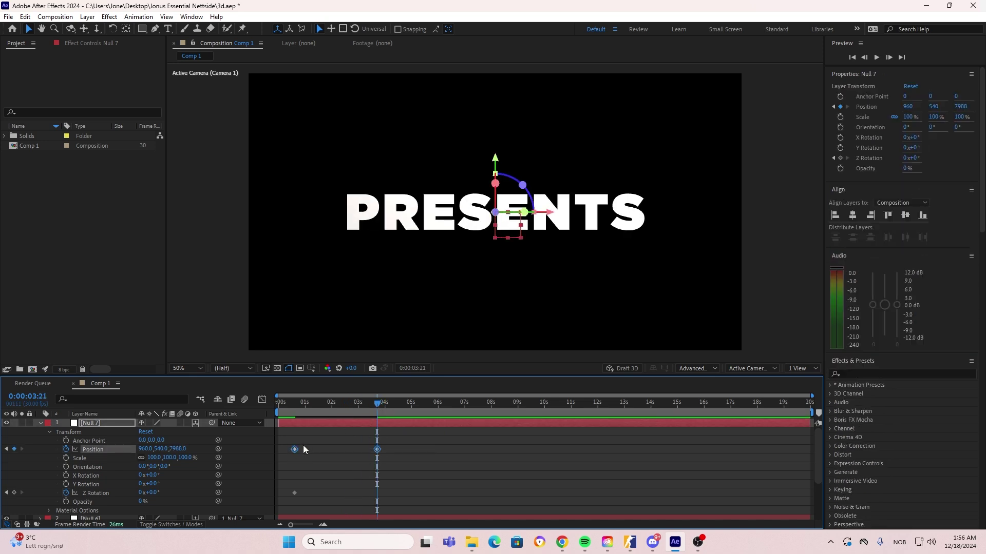
left_click(262, 399)
left_click(518, 514)
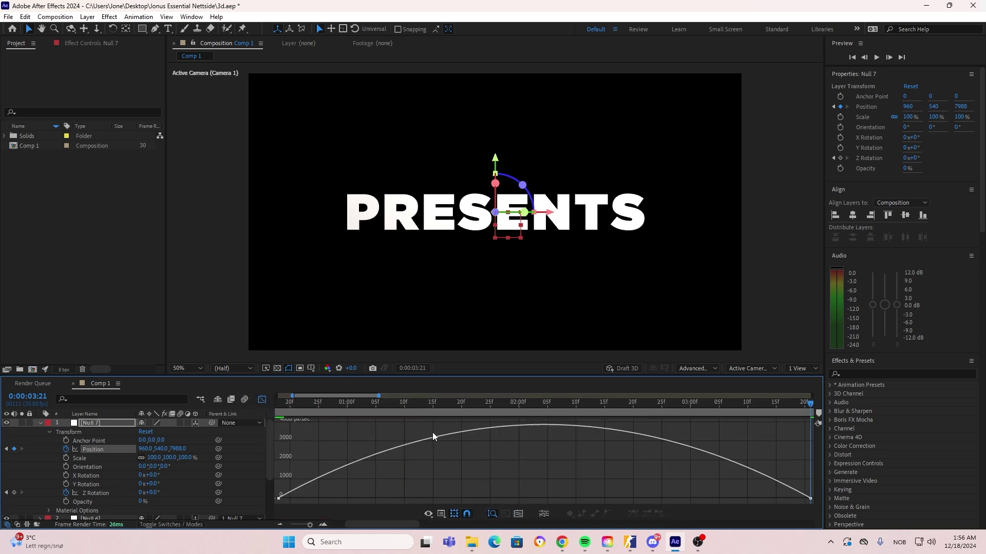
Step: Reshape Null 7's Position speed curve to peak early with a long slow ending, and preview the move from the first frame
left_click(444, 446)
left_click_drag(361, 496, 439, 499)
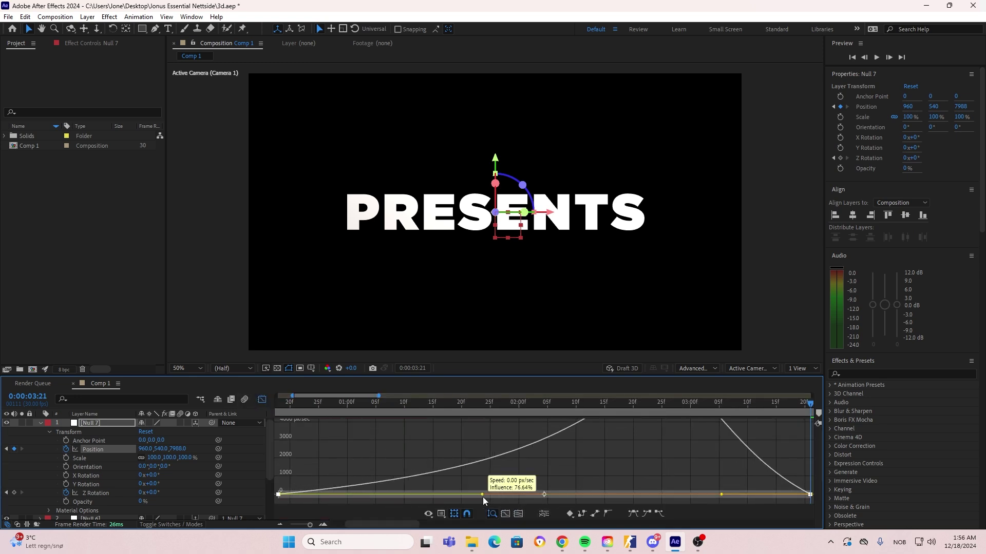
left_click_drag(721, 496, 379, 491)
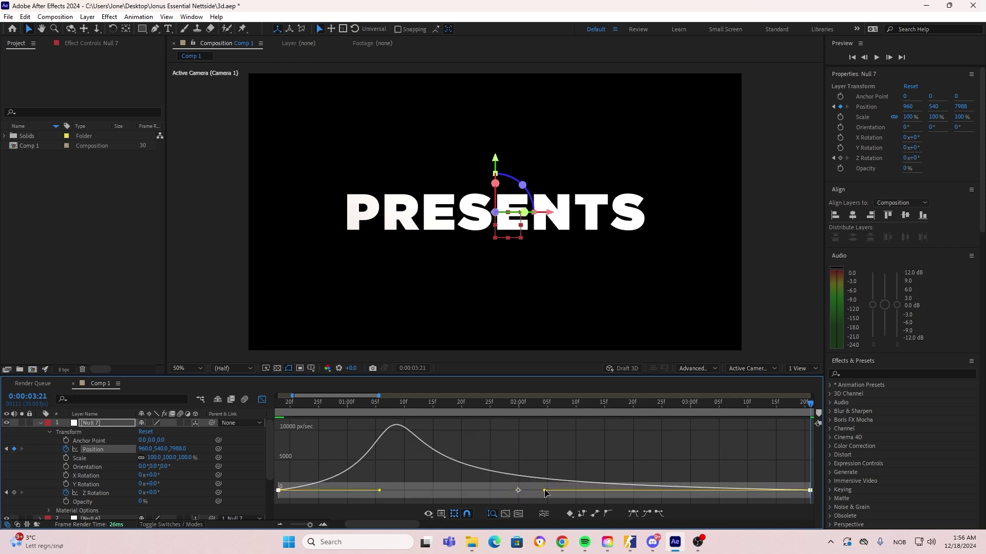
left_click_drag(545, 491, 531, 488)
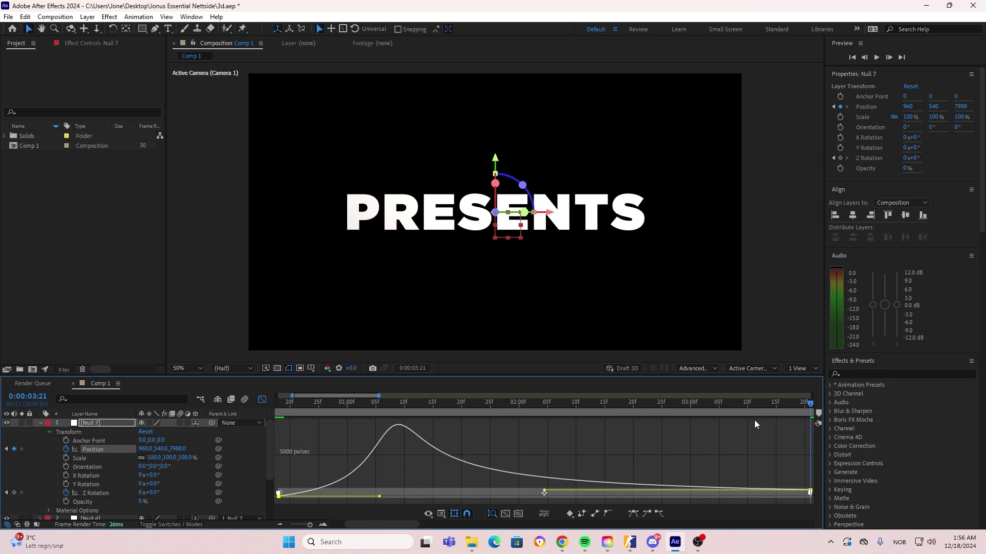
key("space")
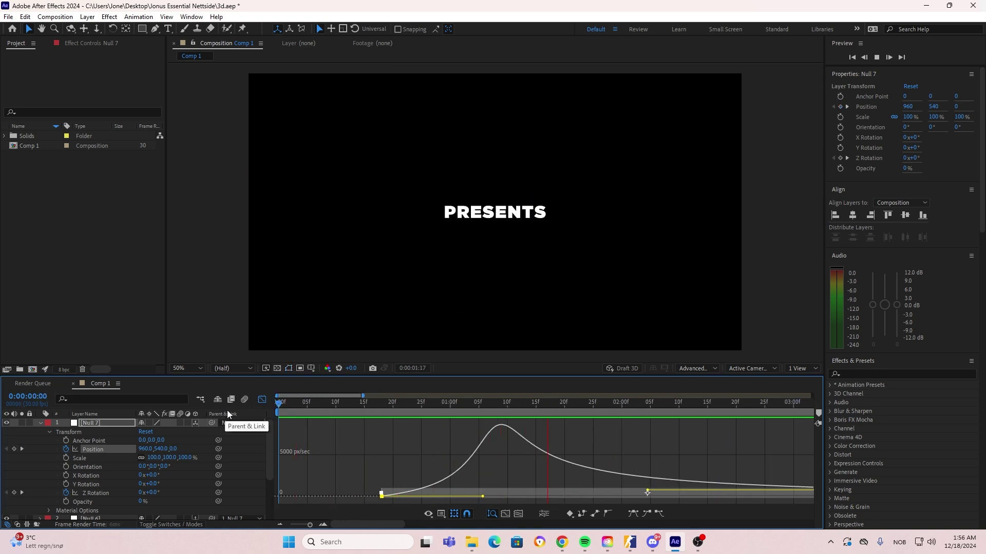
Step: Keyframe the PRESENTS text's Opacity at 0% at 0:00:00:25
key("space")
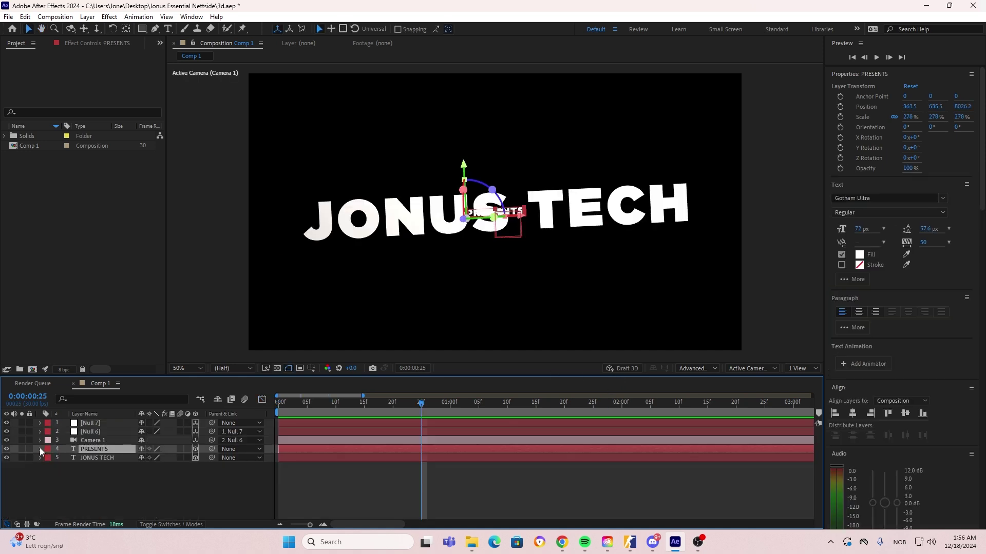
left_click(41, 449)
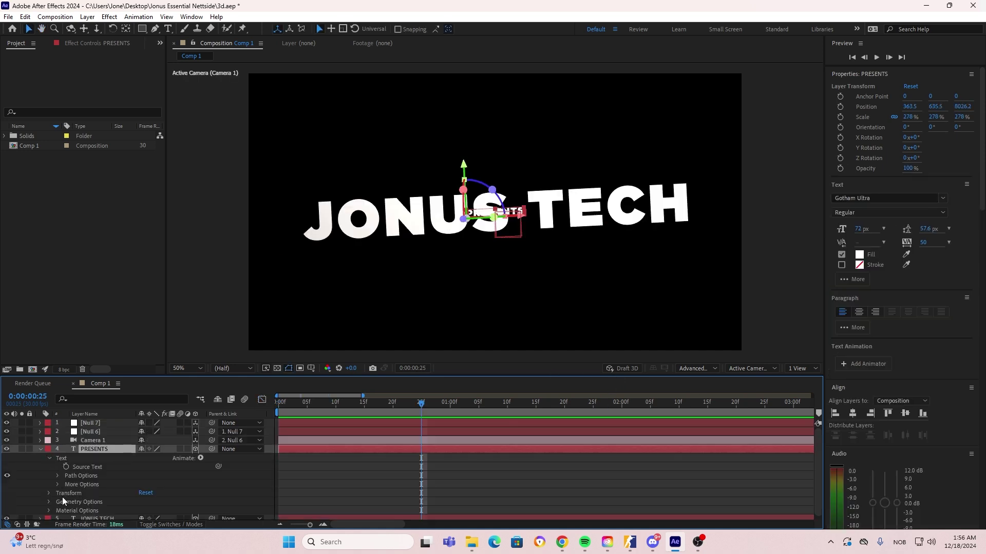
left_click(49, 493)
scroll(71, 491, "down", 3)
left_click(67, 489)
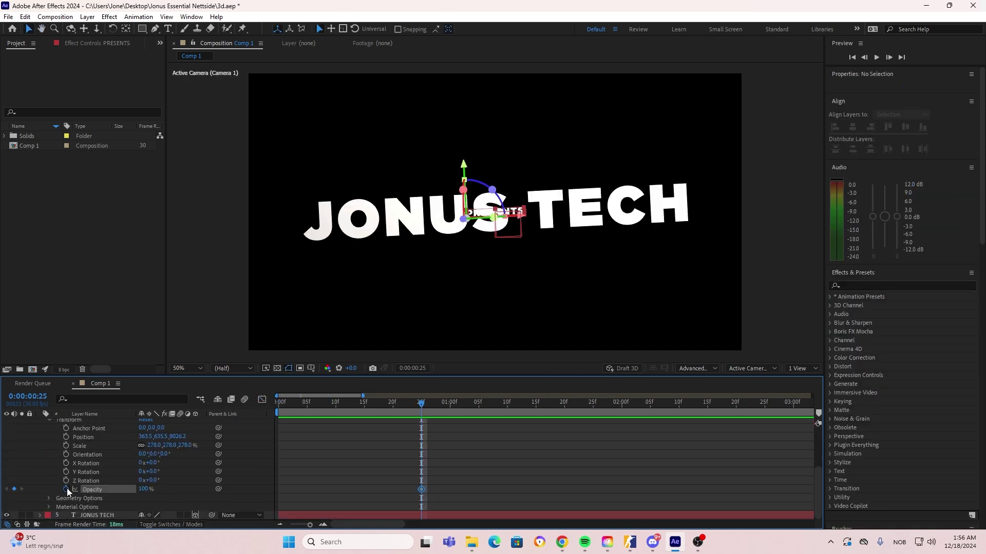
left_click(146, 489)
key("Return")
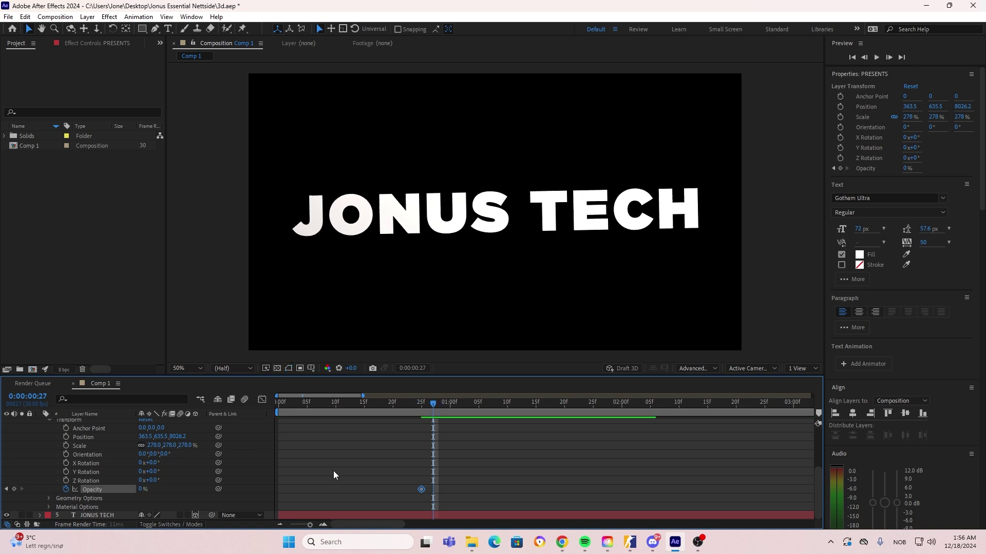
Step: Make PRESENTS fade in with Opacity keyframes at about 0:00:01:07 and 0:00:01:10, and preview the fly-through
left_click_drag(421, 403, 496, 408)
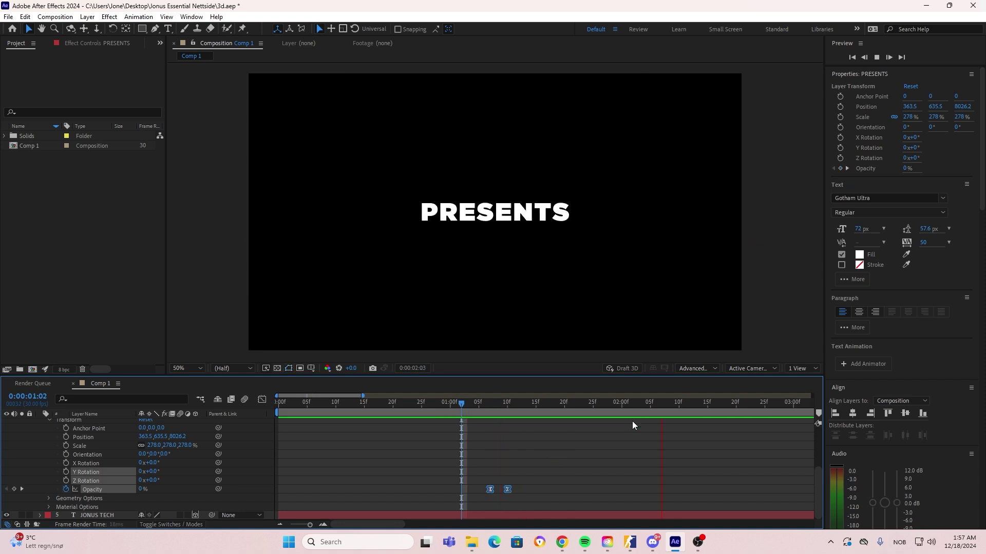
left_click(707, 403)
left_click_drag(706, 406, 792, 403)
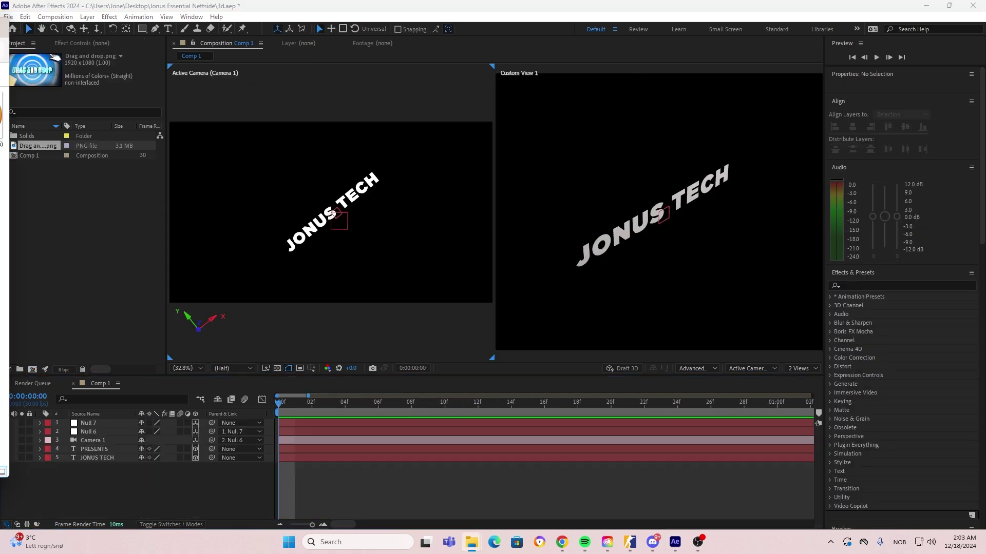
Step: Add the sunglasses emoji pngwing.com (3).png to Comp 1 as a 3D layer and pull it forward to about Z -1560
left_click_drag(1, 115, 386, 283)
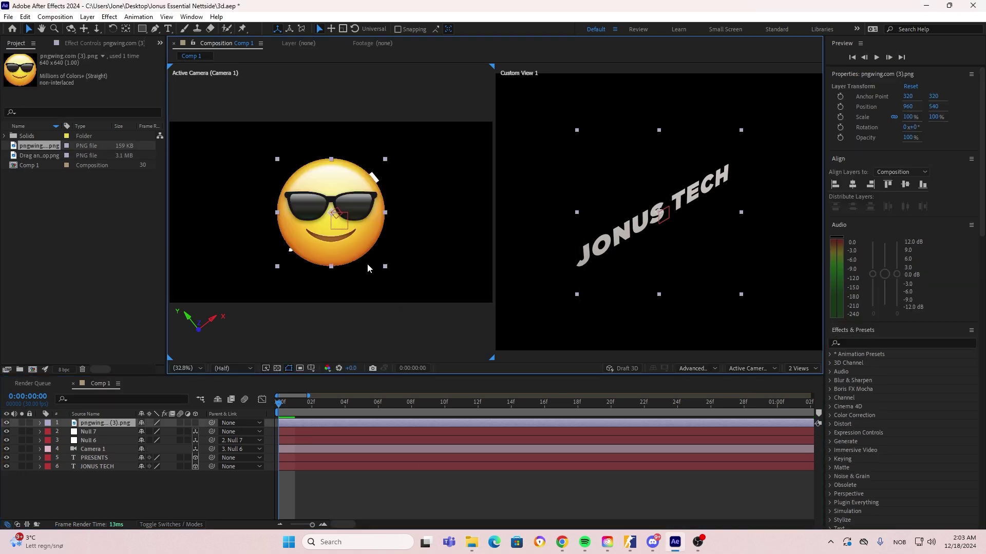
left_click_drag(295, 213, 198, 212)
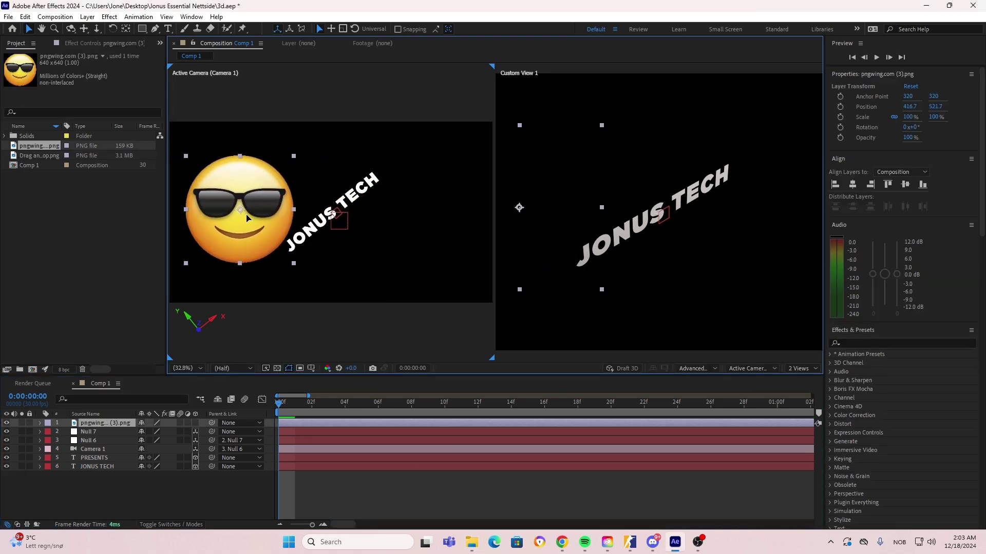
left_click(196, 423)
left_click_drag(633, 278, 809, 354)
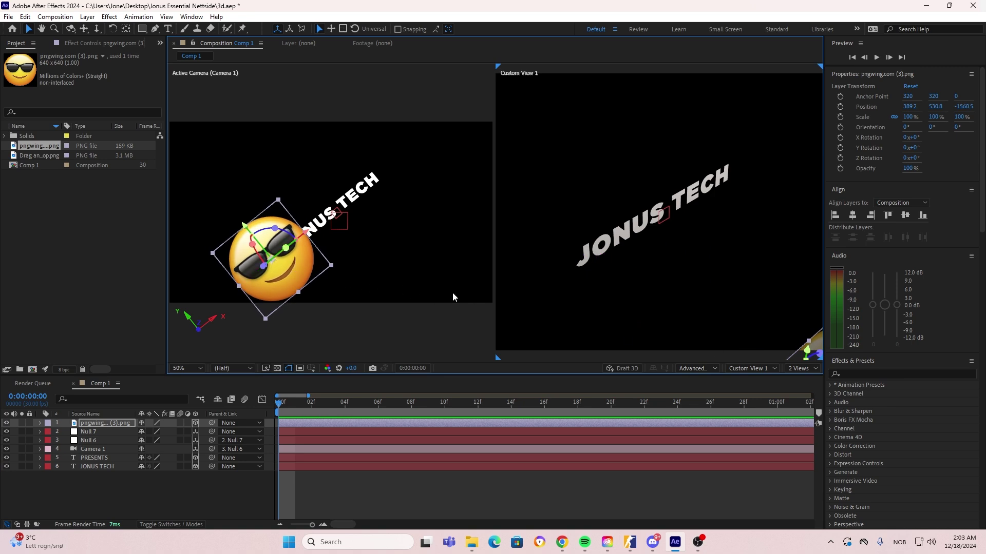
Step: Undo the sunglasses emoji's rotation, move it to about X 81.5, Y 336.7 beside JONUS TECH, and preview
left_click_drag(820, 354, 903, 403)
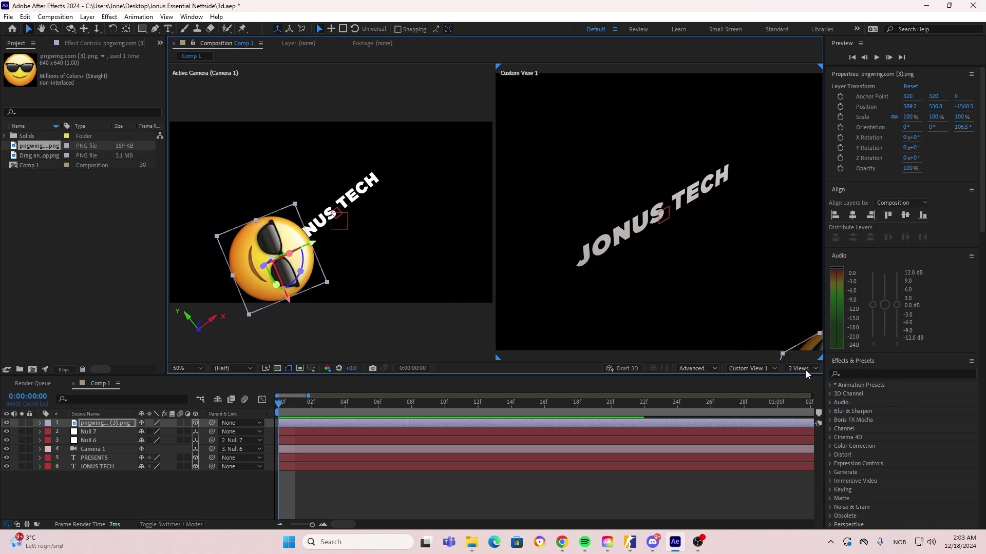
key("ctrl+z")
left_click_drag(278, 268, 245, 289)
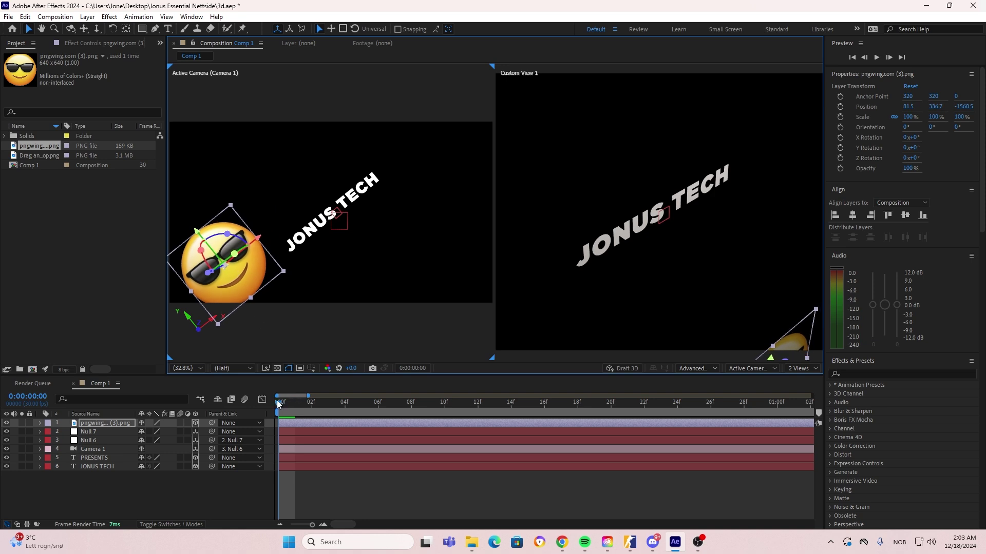
left_click(392, 486)
key("space")
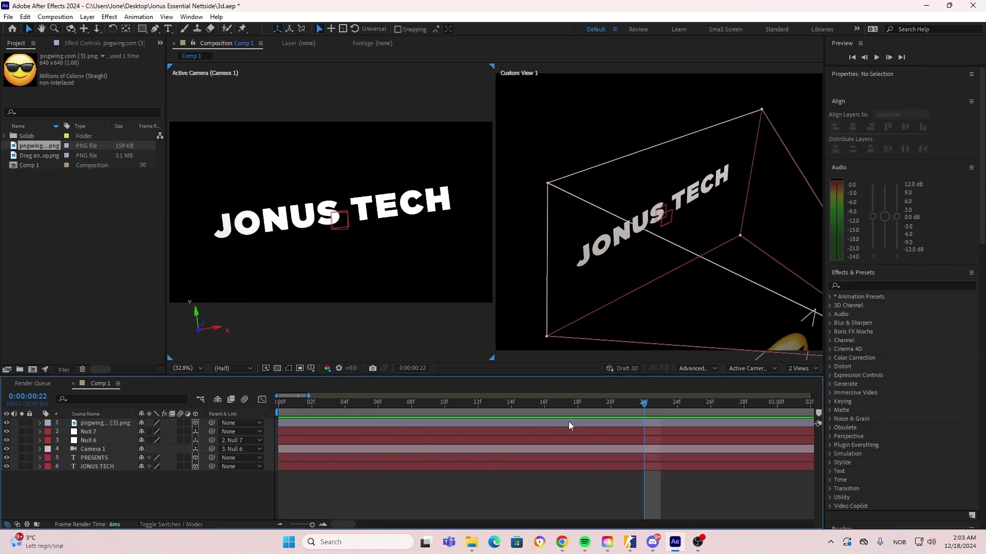
Step: At 0:00:00:25, add the heart-eyes emoji pngwing.com (4).png as a 3D layer and push it back to about Z 3698
left_click_drag(655, 403, 697, 406)
key("alt+Tab")
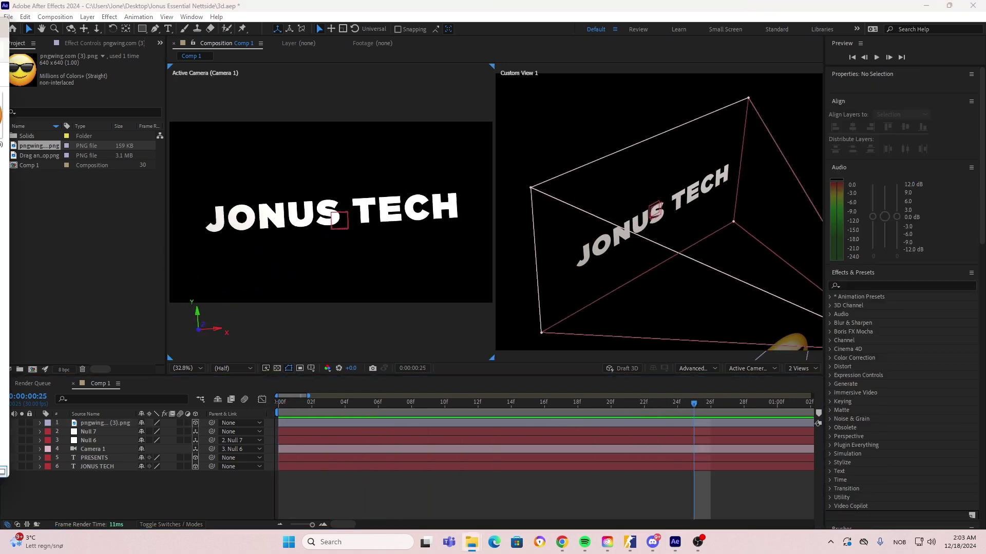
left_click_drag(0, 115, 176, 493)
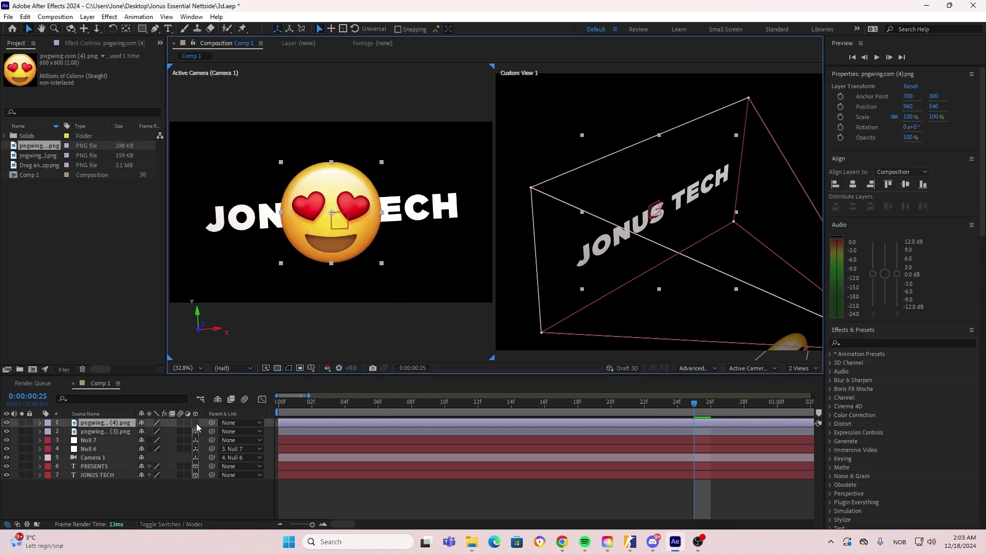
left_click(196, 423)
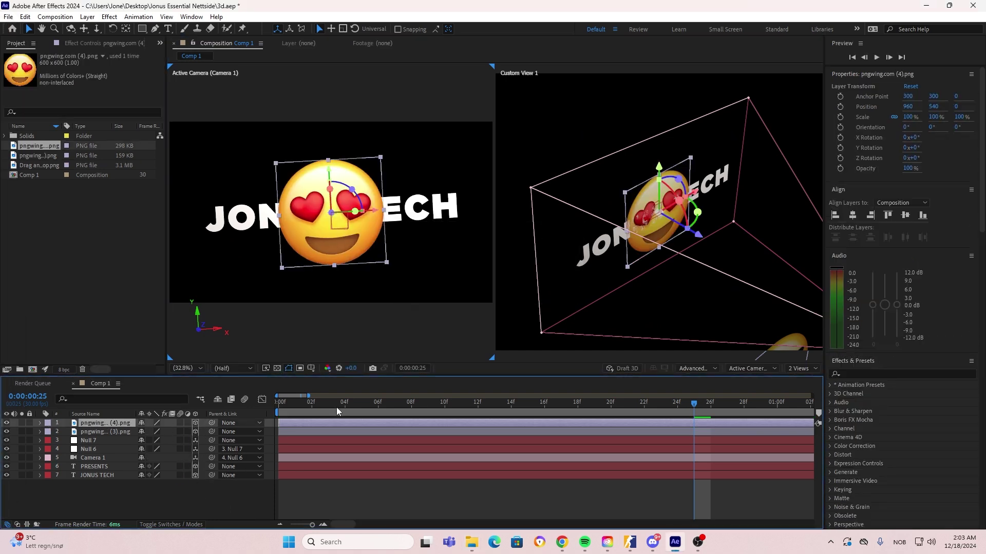
left_click_drag(700, 237, 396, 119)
Step: Raise the heart-eyes emoji above the JONUS TECH text to about Y -80 and preview the animation
left_click(329, 186)
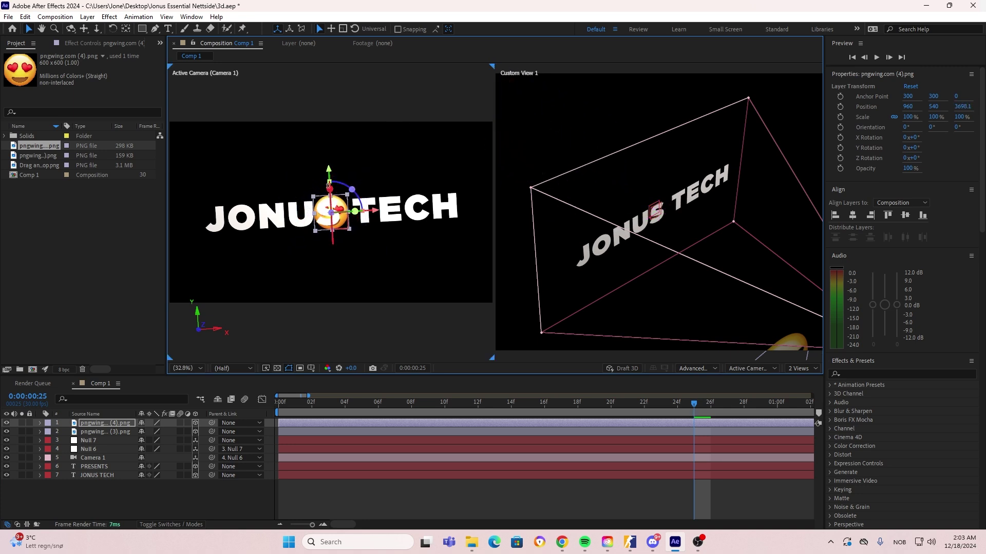
left_click_drag(320, 141, 322, 107)
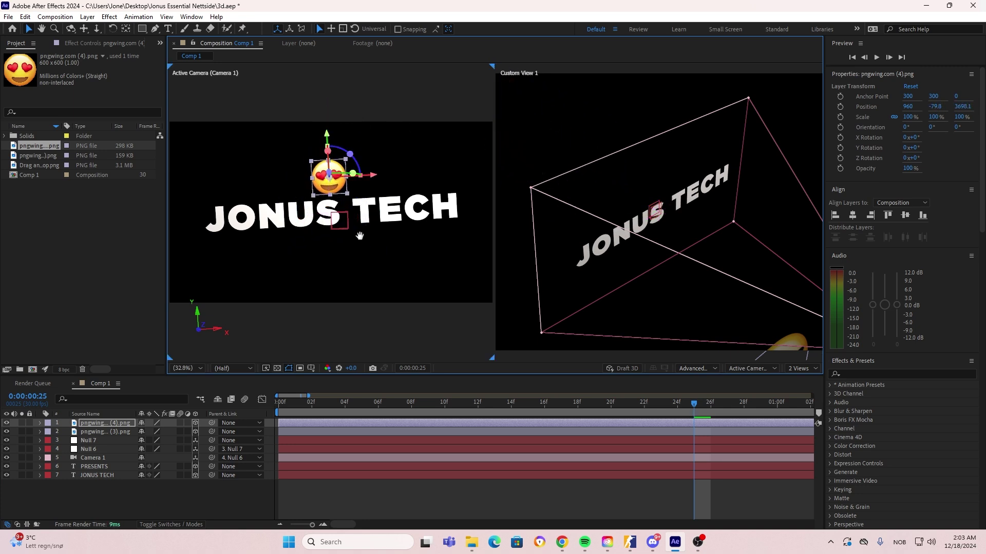
key("space")
key("space")
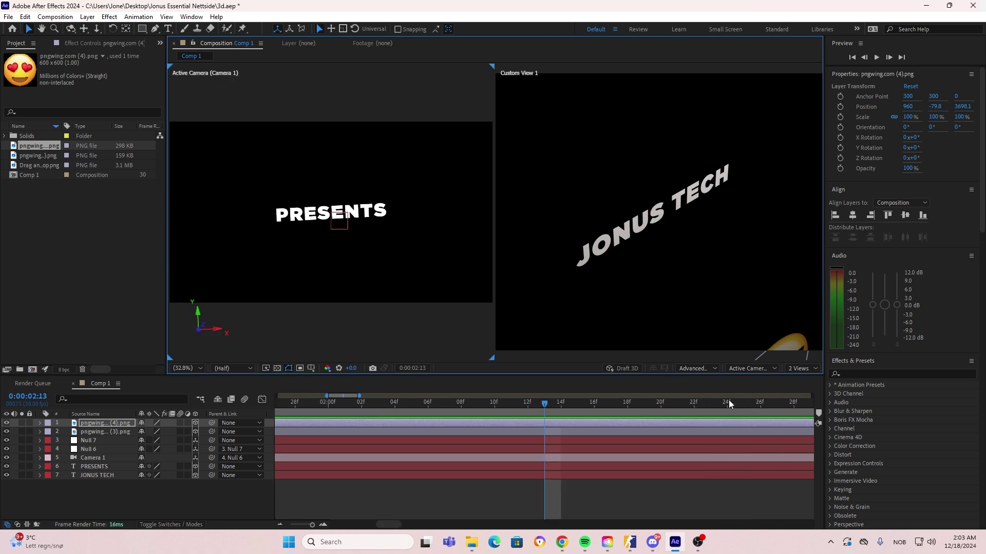
key("space")
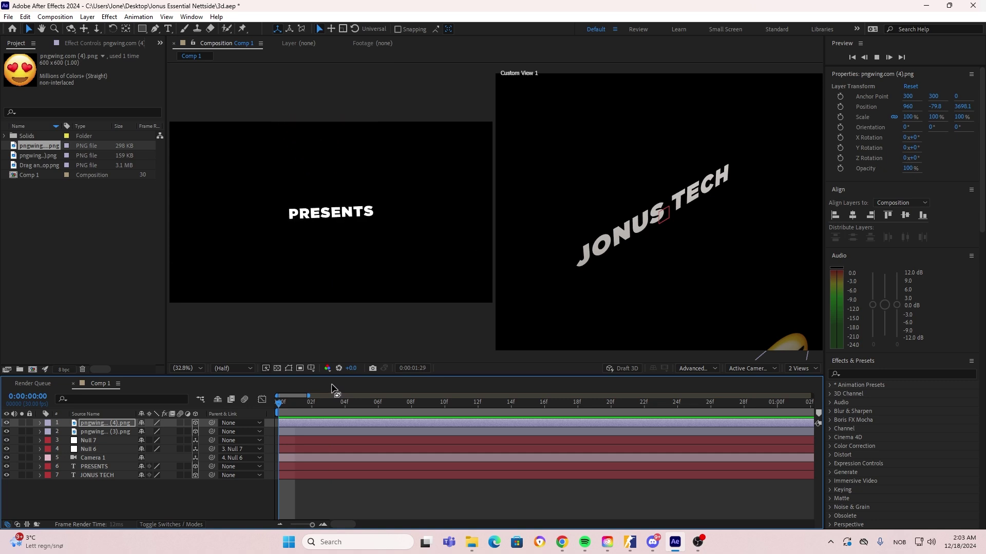
key("space")
Step: At 0:00:02:07, add thinking-face_1f914.png as a 3D layer and push it back to about Z 5318, in front of PRESENTS
left_click_drag(0, 282, 392, 282)
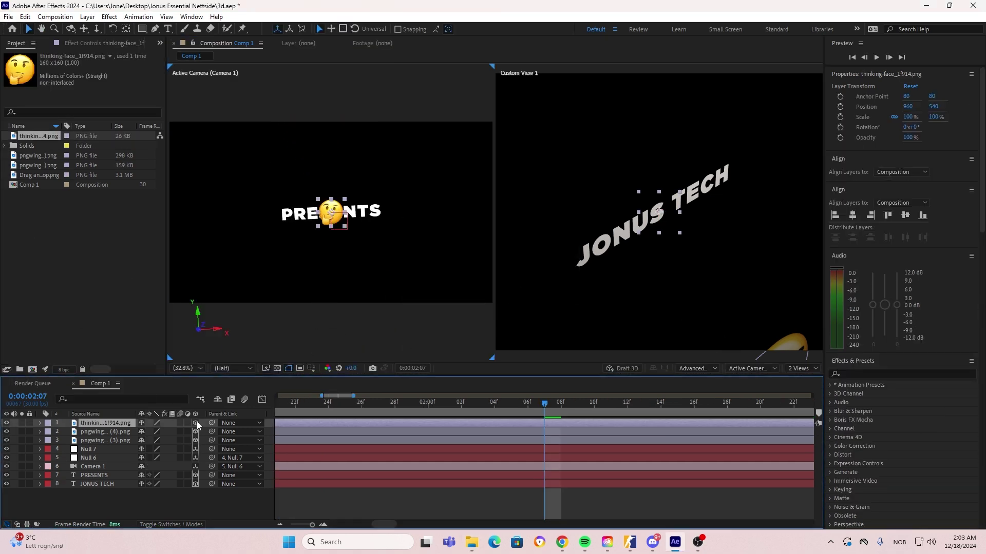
left_click(195, 422)
left_click_drag(662, 211, 489, 166)
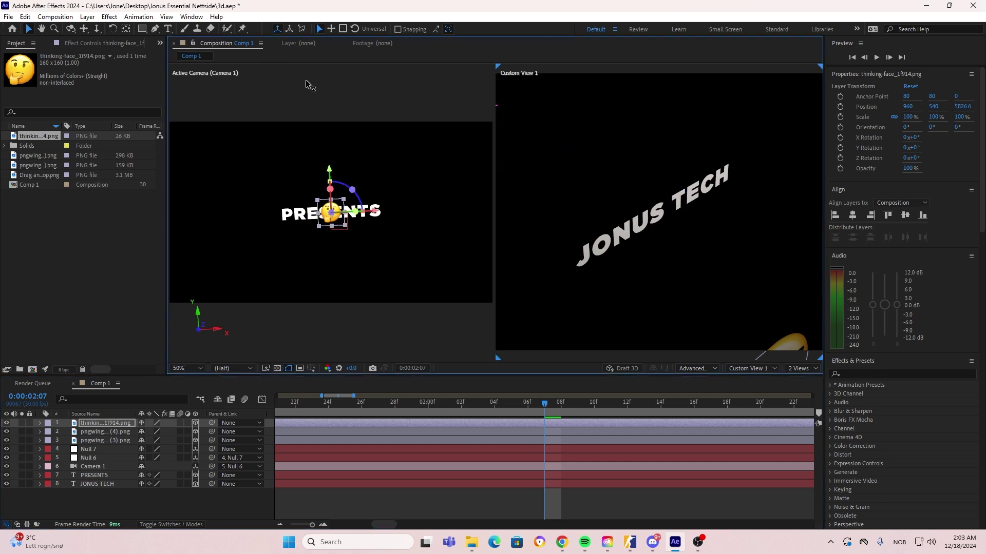
mouse_move(307, 83)
left_mouse_down()
mouse_move(336, 114)
mouse_move(311, 101)
left_mouse_up()
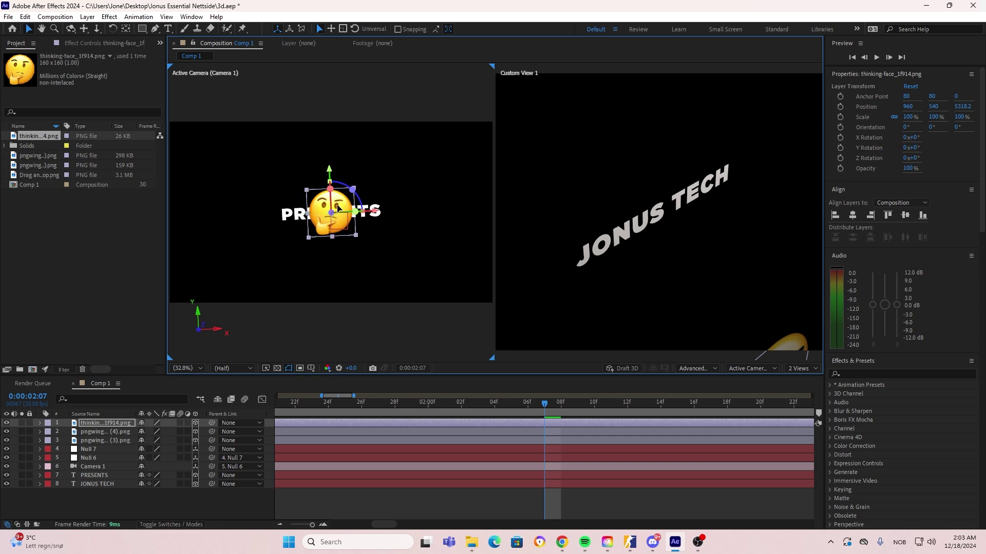
Step: Move the thinking-face emoji to about X 670, Y 388 beside PRESENTS and preview from the first frame
left_click_drag(338, 208, 247, 163)
left_click(252, 411)
key("Home")
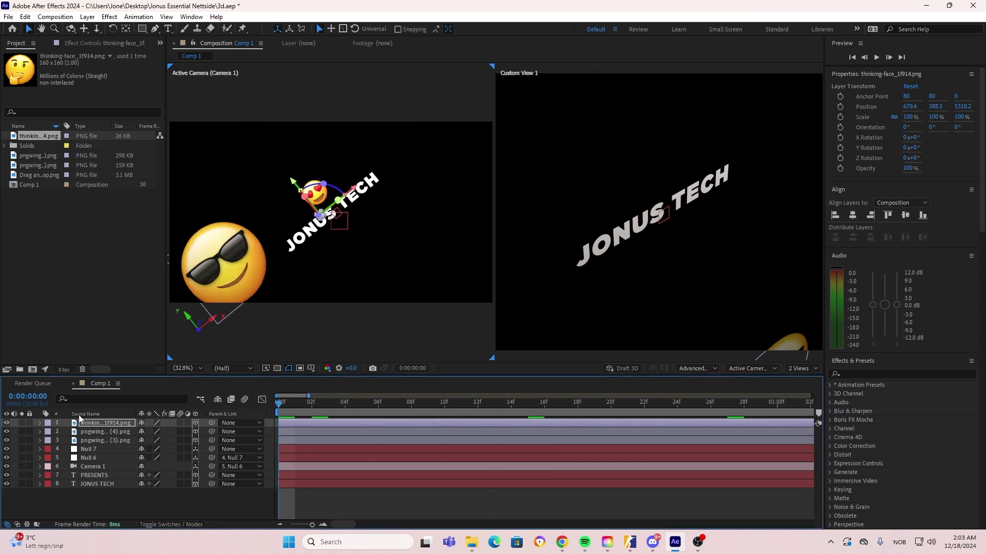
key("space")
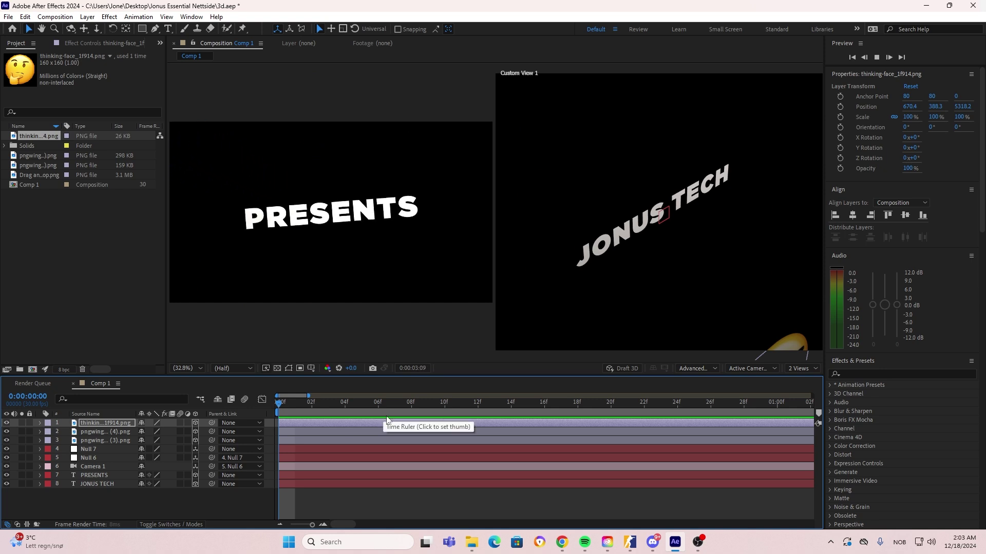
key("space")
Step: Enable motion blur for the composition and its emoji, null and text layers, and preview from the first frame
left_click_drag(523, 404, 180, 424)
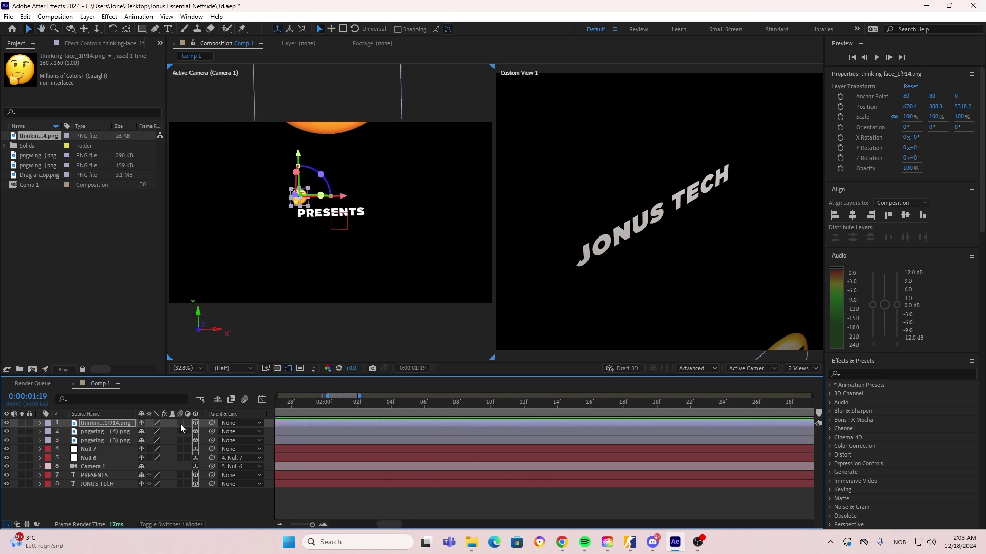
left_click(323, 509)
left_click_drag(312, 525, 288, 524)
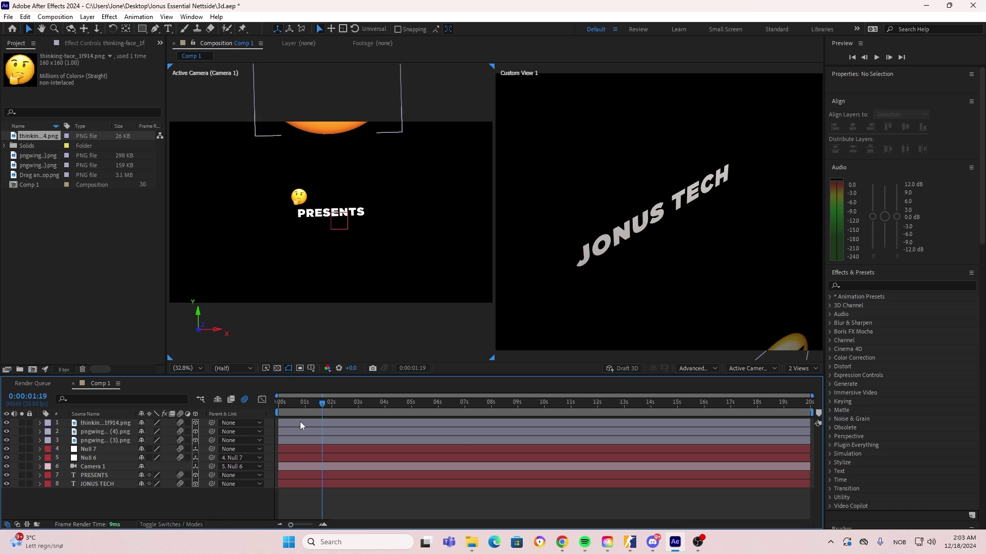
left_click_drag(315, 404, 263, 411)
key("space")
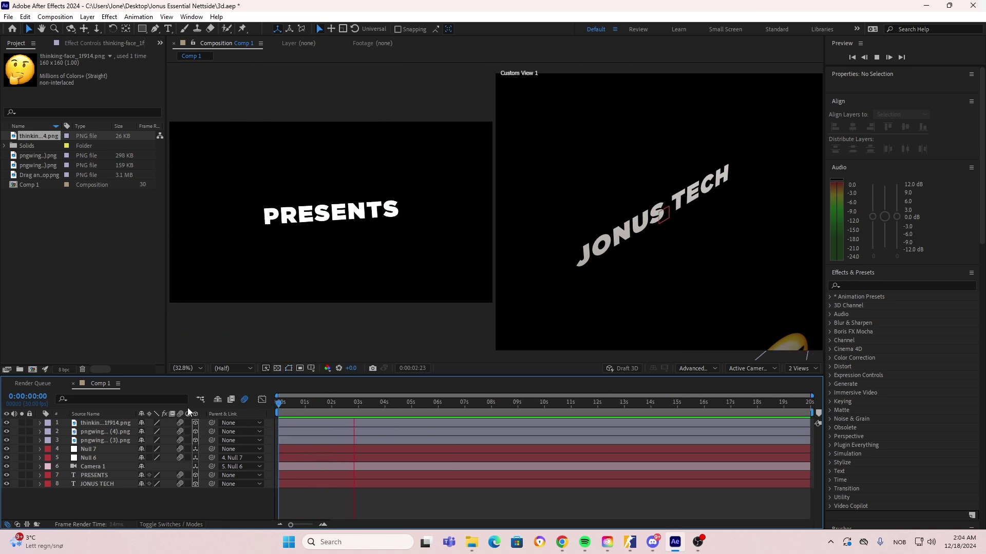
Step: Save the project and create a new adjustment layer above all other layers in Comp 1
key("ctrl+s")
left_click(844, 286)
right_click(154, 501)
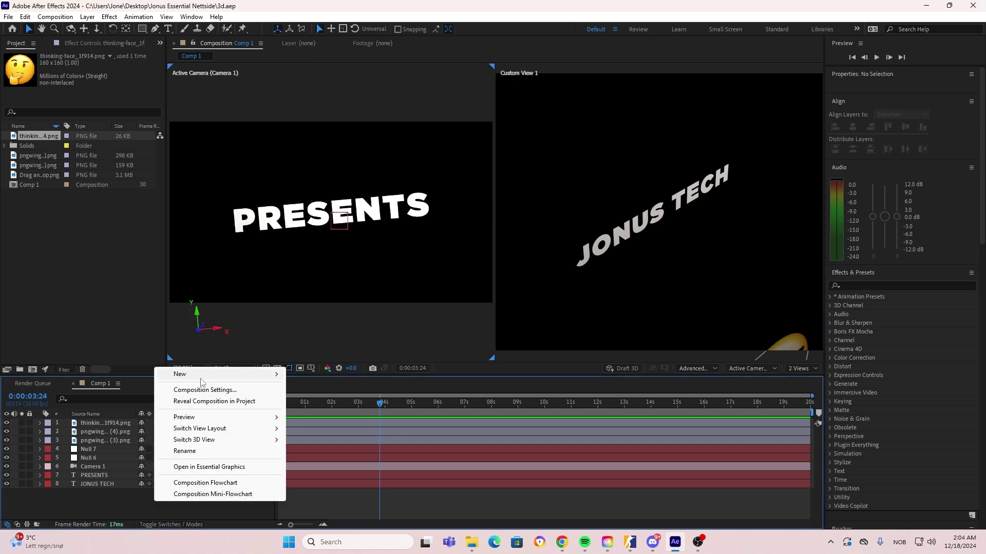
mouse_move(256, 374)
left_click(326, 457)
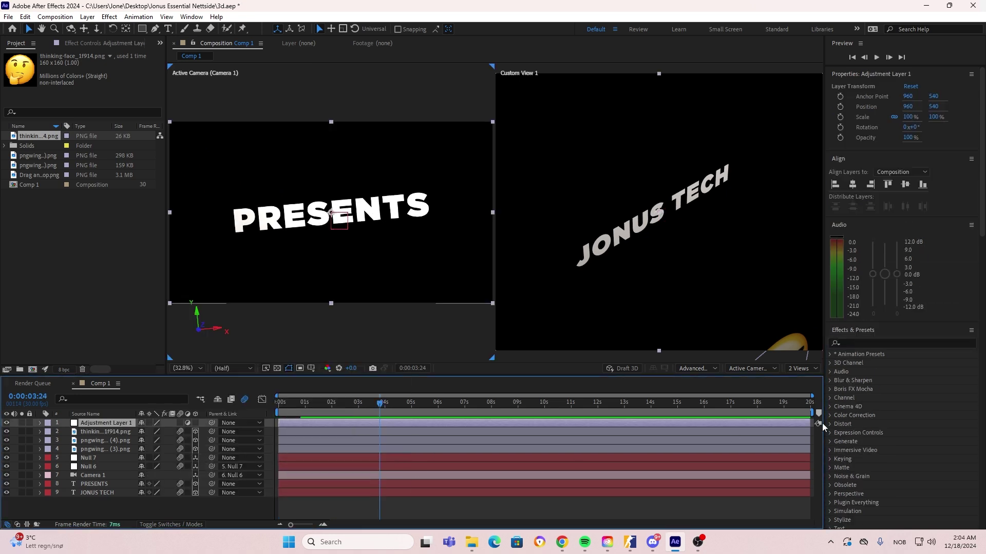
Step: Find the Deep Glow effect and apply it to the adjustment layer
left_click(881, 342)
type("deep")
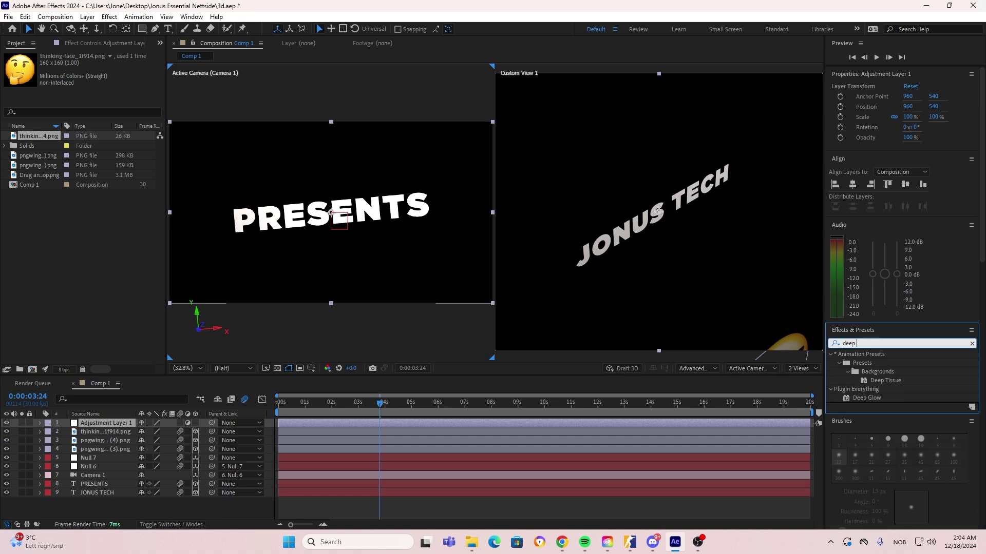
type(" g")
left_click_drag(862, 363, 162, 420)
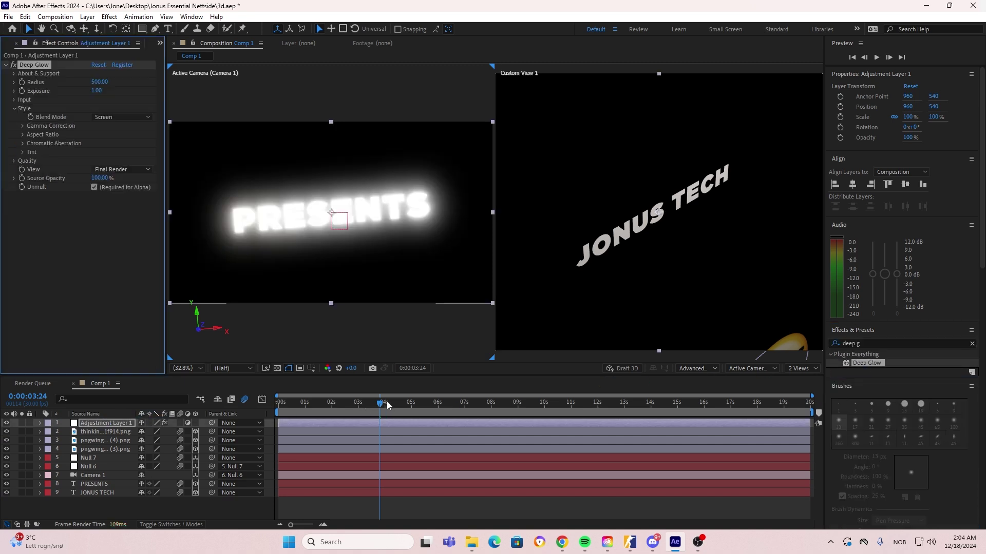
Step: Set Deep Glow's Radius to 75 and Exposure to 0.5, and preview from the first frame
key("Home")
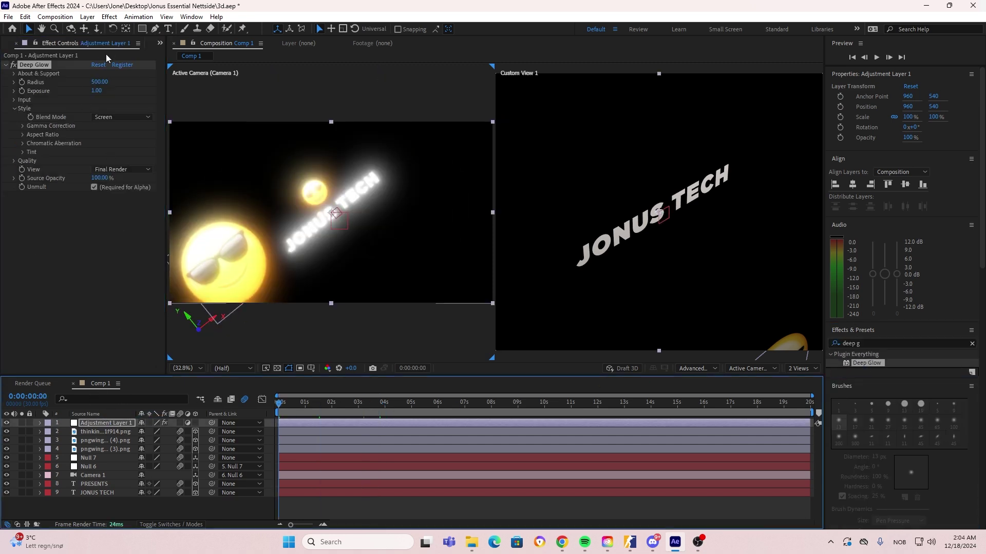
left_click(99, 82)
type("75")
key("Return")
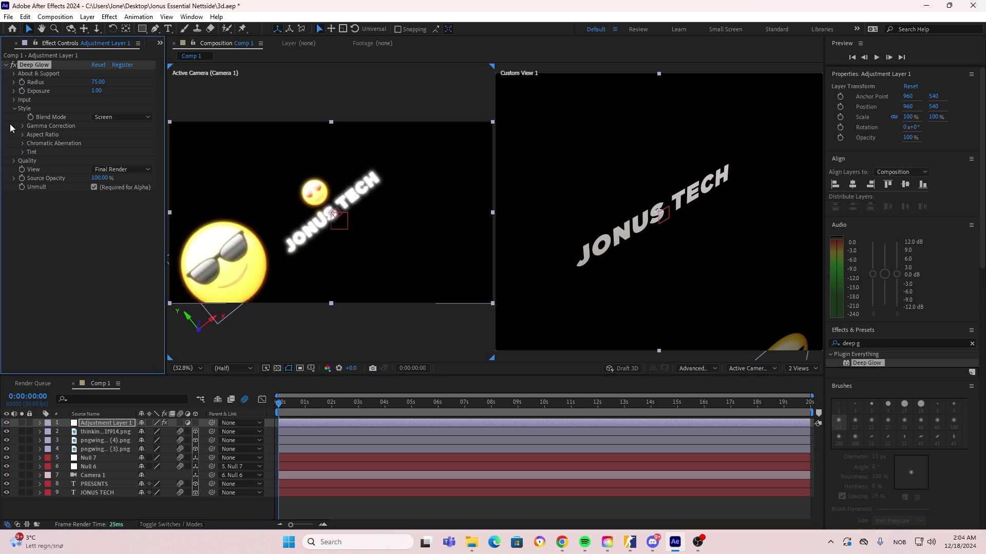
type("0.5")
key("Return")
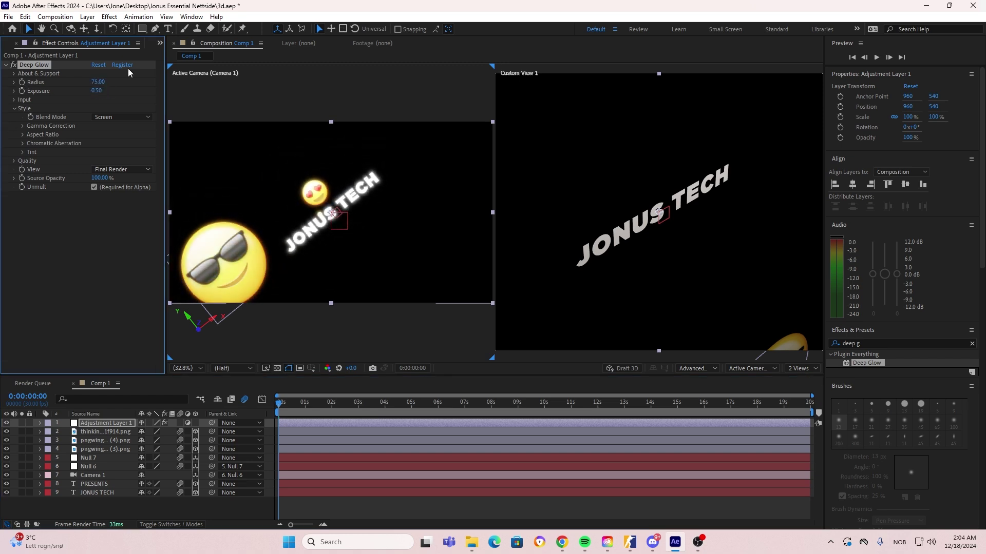
key("space")
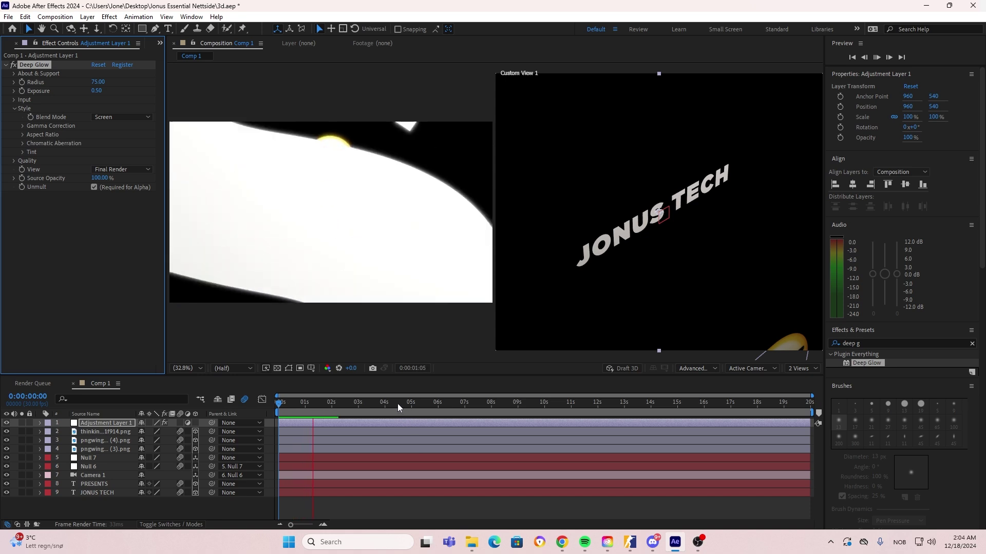
Step: Find the Venetian Blinds effect and apply it to the adjustment layer
key("space")
left_click(871, 344)
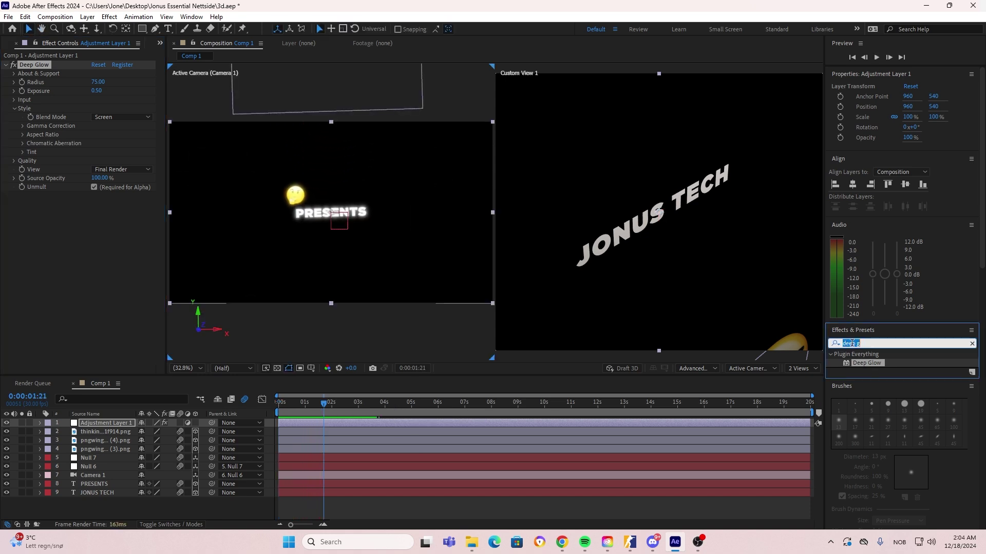
type("ven")
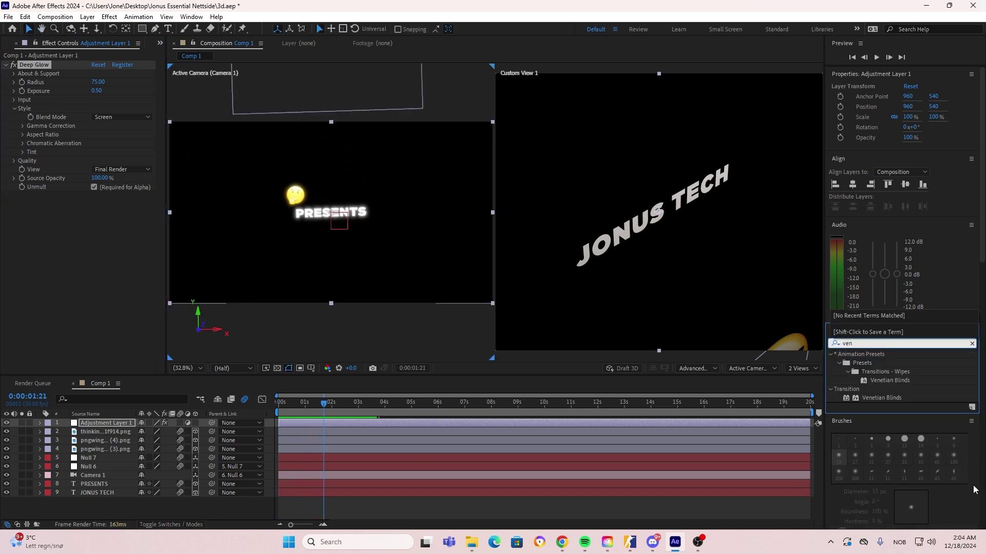
left_click_drag(873, 401, 31, 248)
left_click_drag(97, 422, 32, 252)
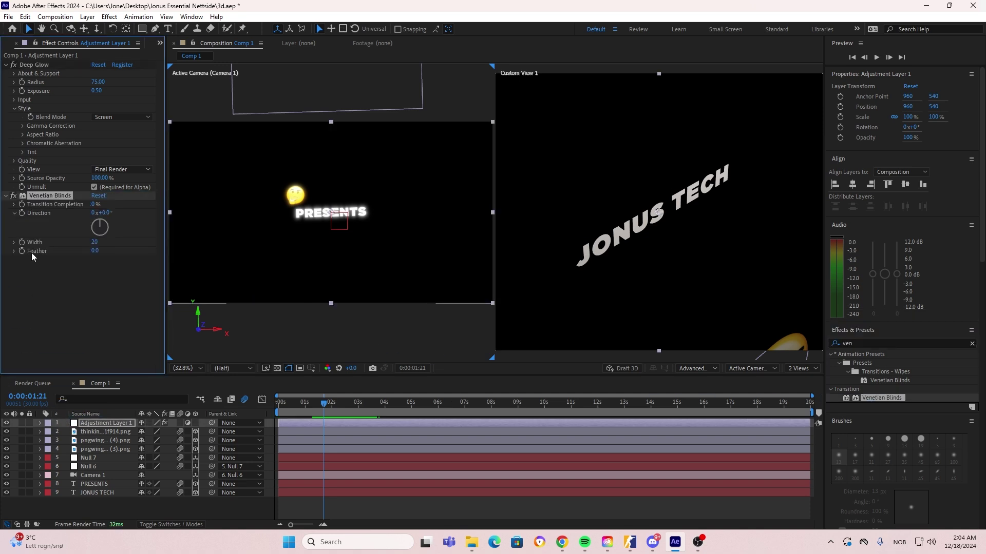
Step: Set Venetian Blinds to 50% Transition Completion, 90° Direction and Width 1, and preview from the first frame
left_click(96, 204)
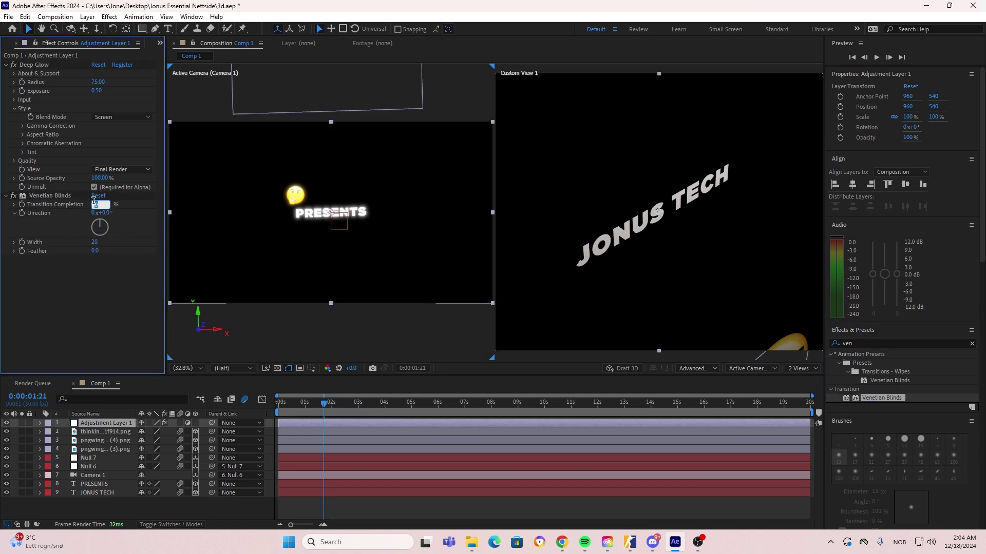
key("Return")
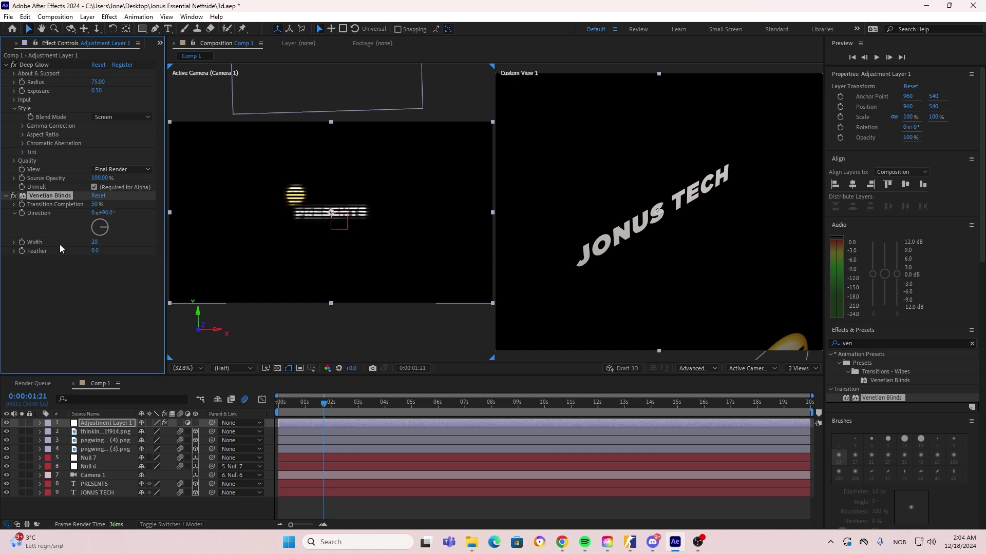
left_click_drag(0, 248, 31, 248)
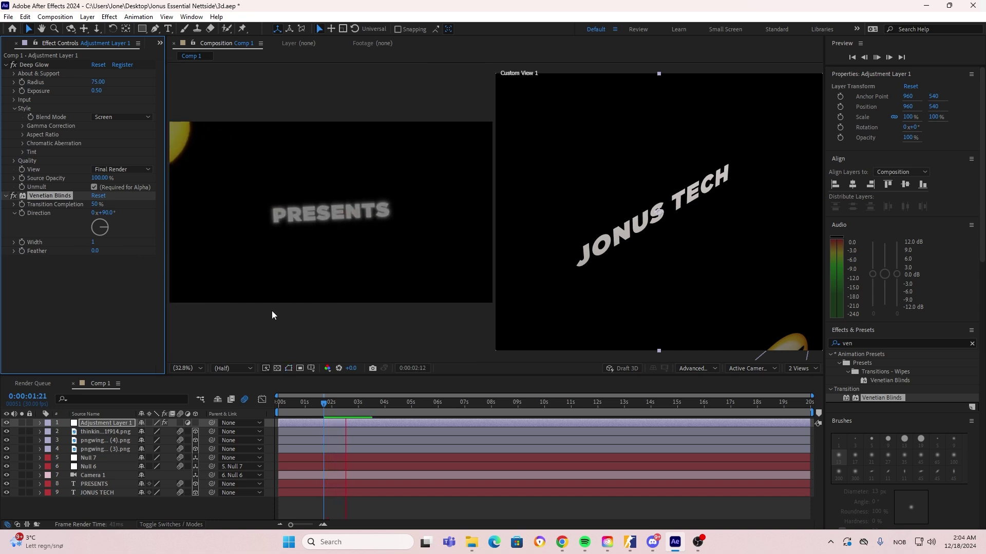
left_click_drag(357, 403, 187, 369)
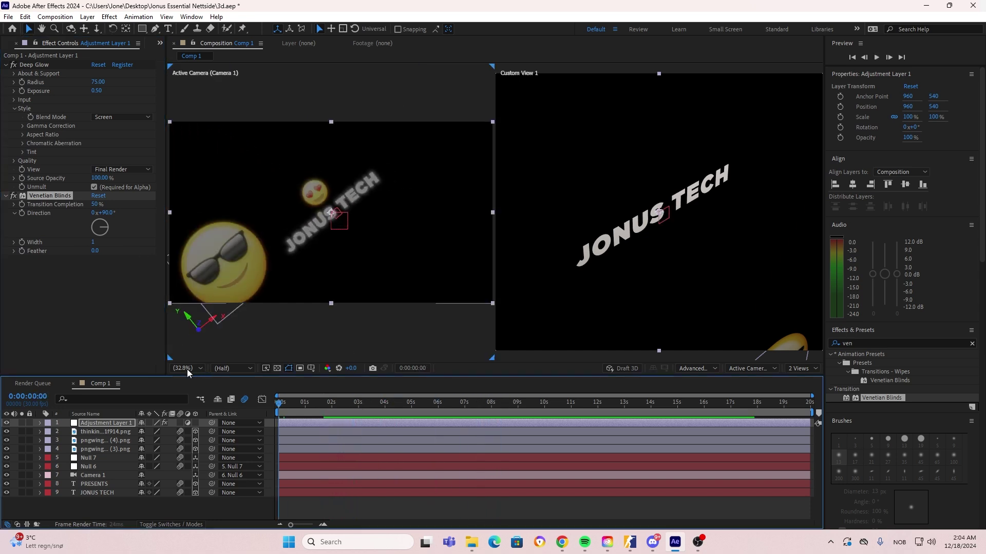
key("space")
key("space")
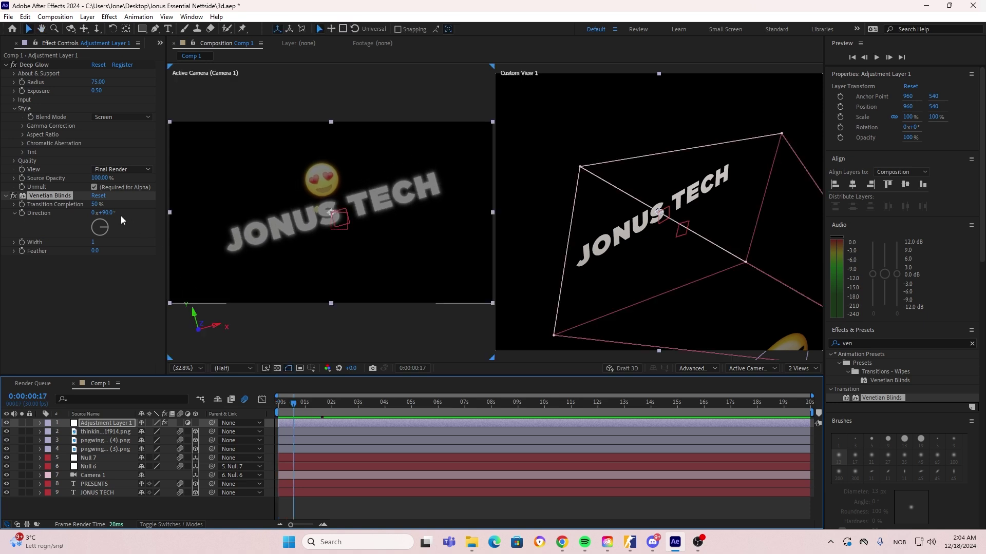
Step: Set the Venetian Blinds Width to 5 and preview the scan lines
left_click_drag(94, 245, 85, 249)
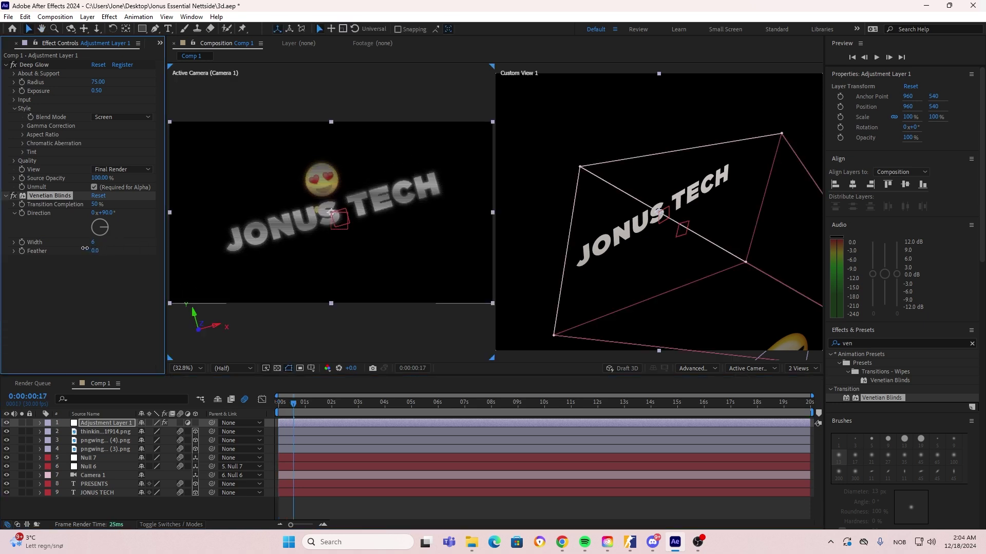
left_click(100, 282)
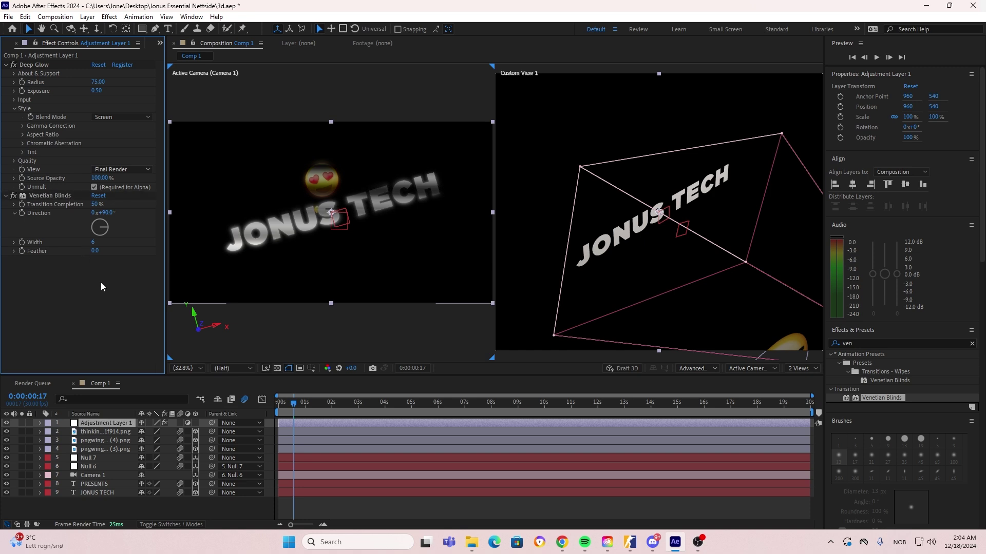
left_click(92, 243)
type("5")
key("Return")
key("space")
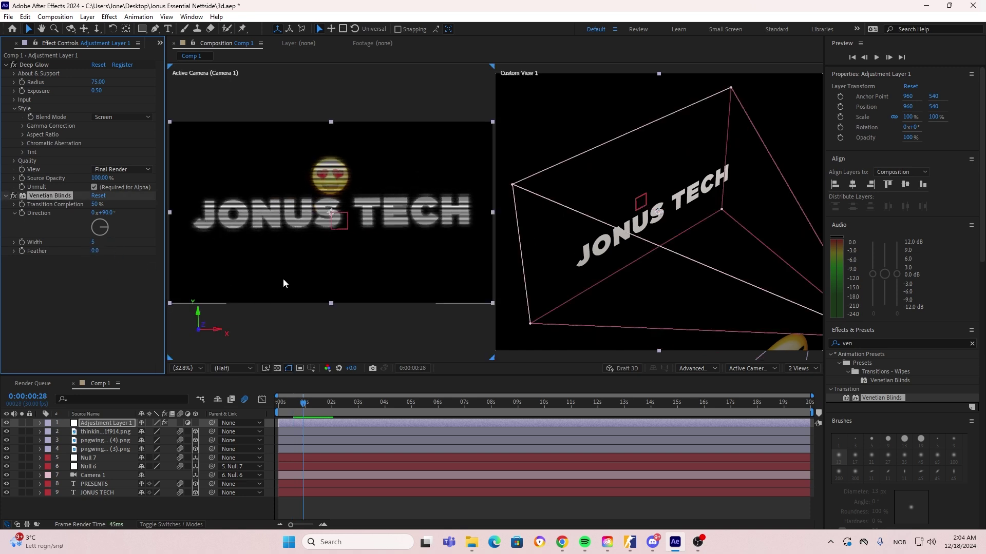
Step: Set the Venetian Blinds Width to 3, preview the animation, and return to the first frame
left_click_drag(93, 246, 66, 243)
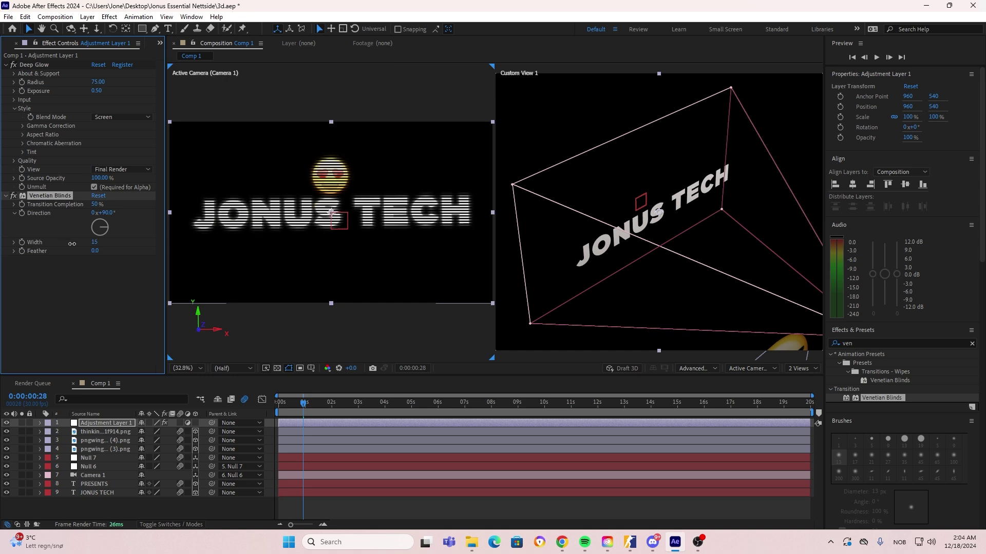
left_click_drag(65, 244, 66, 244)
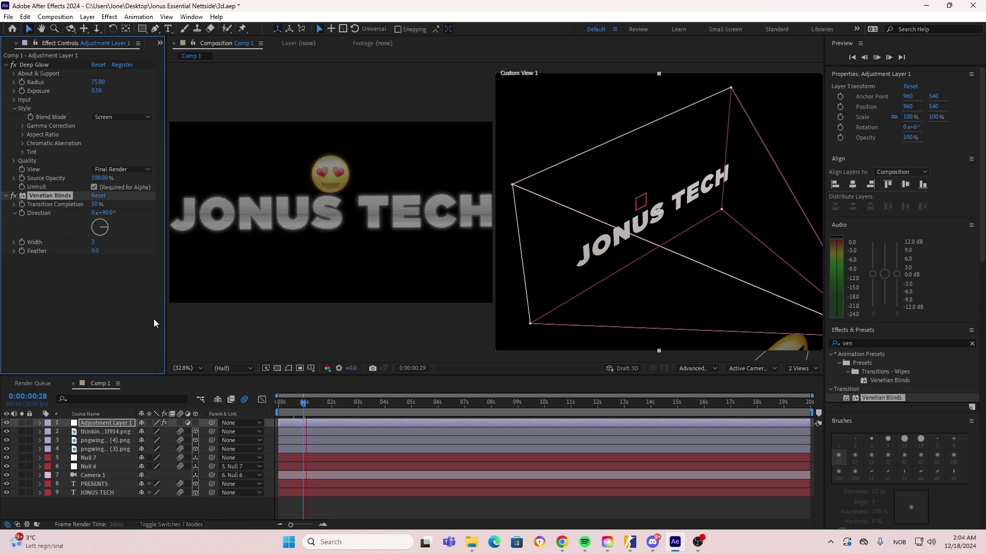
key("space")
key("space")
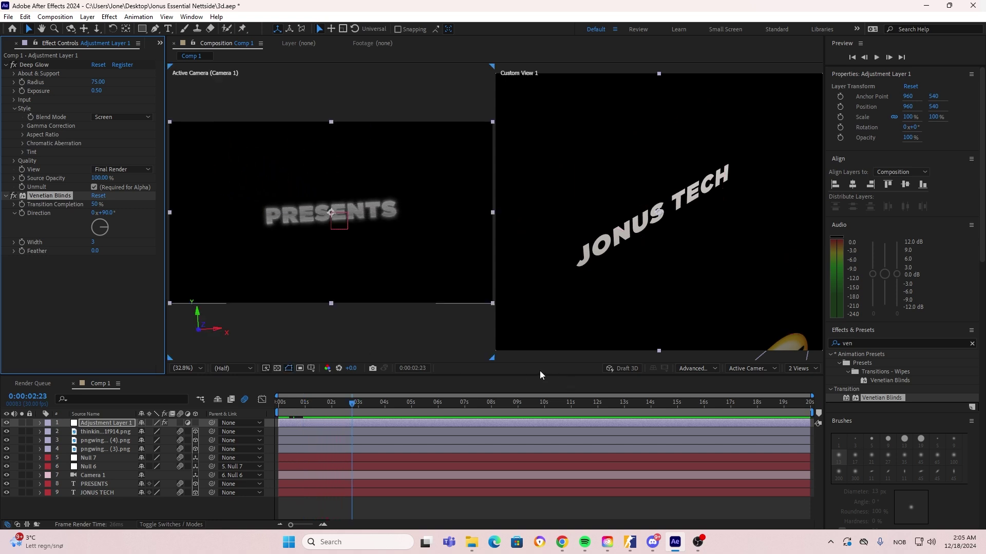
key("space")
key("space")
left_click_drag(362, 404, 273, 408)
left_click(277, 406)
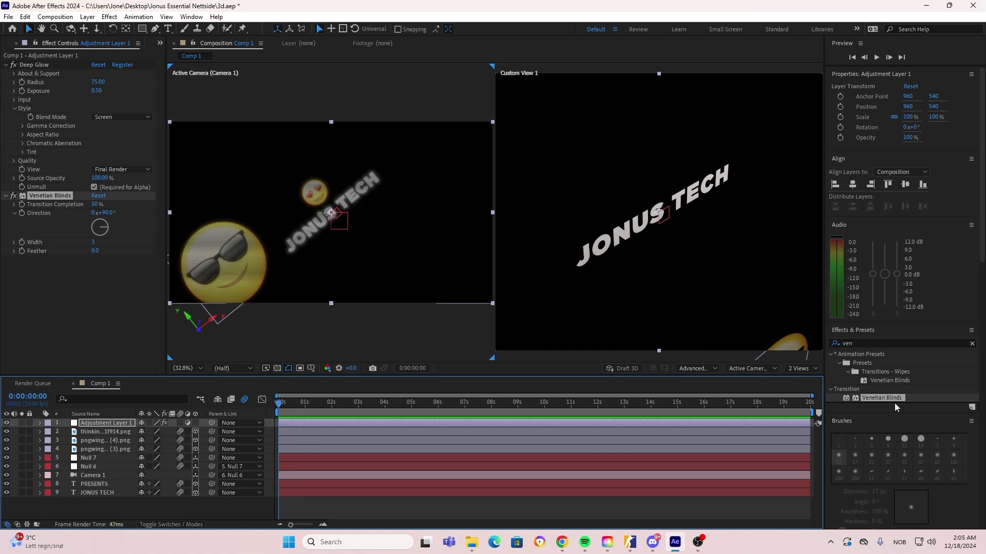
Step: Find Posterize Time, apply it to the adjustment layer with a Frame Rate of 16, and preview the animation
left_click(853, 344)
type("pos")
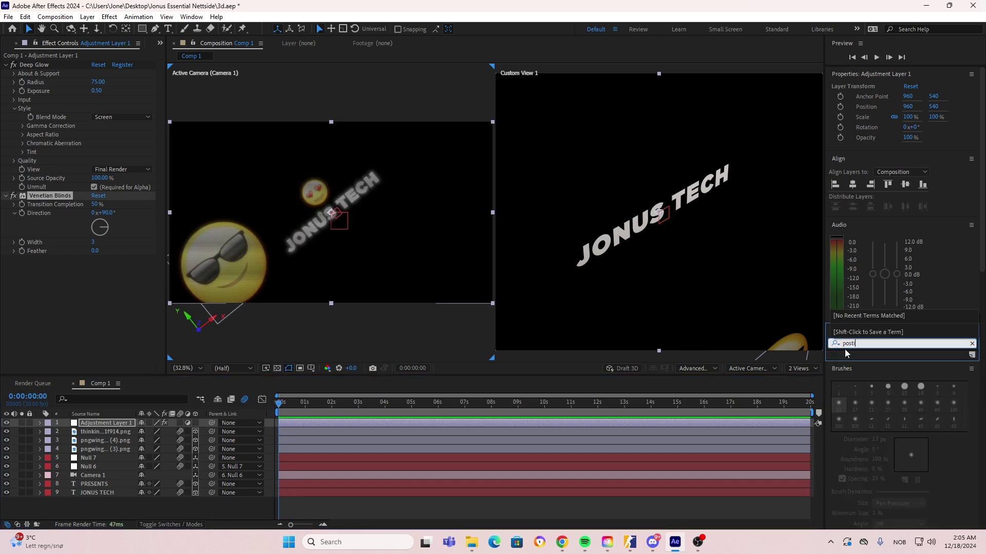
type("t")
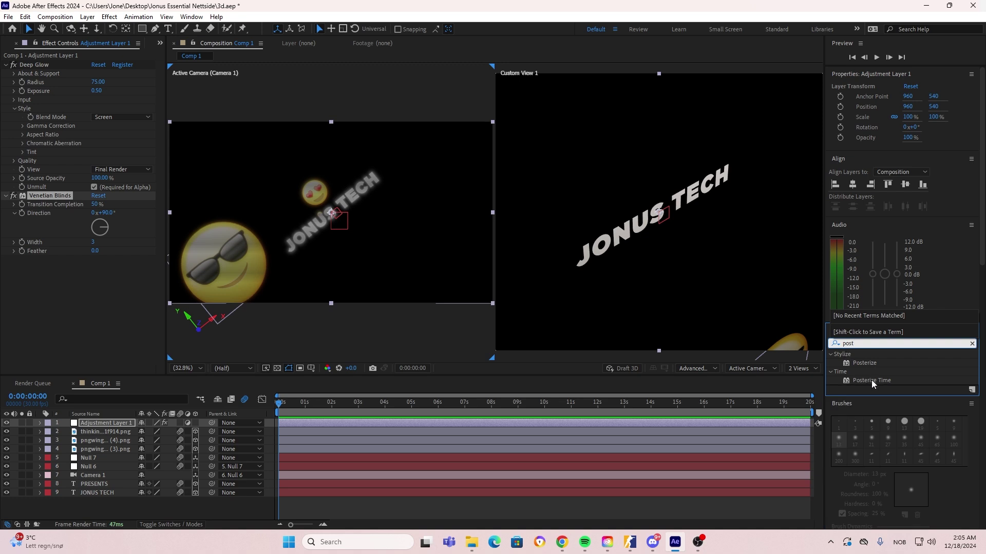
left_click_drag(872, 380, 117, 423)
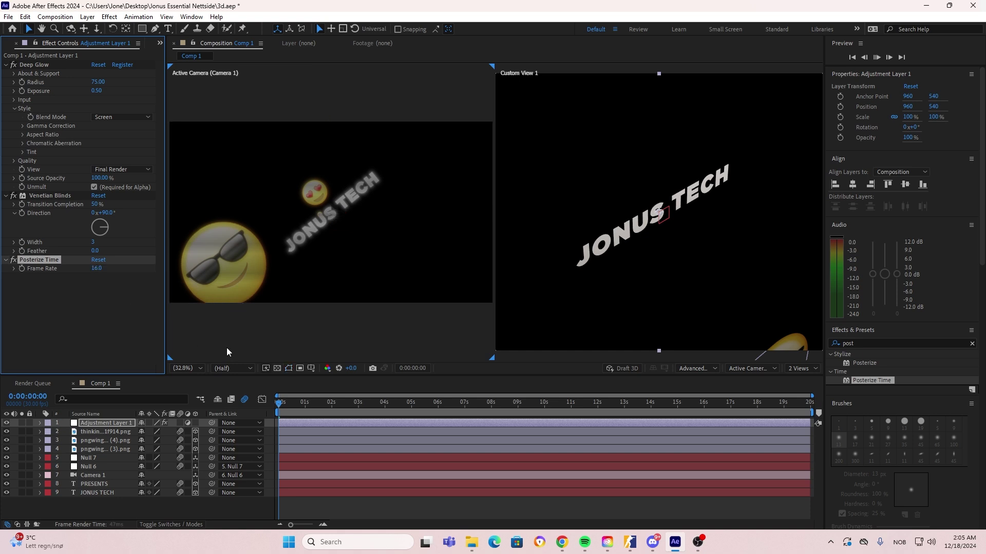
key("space")
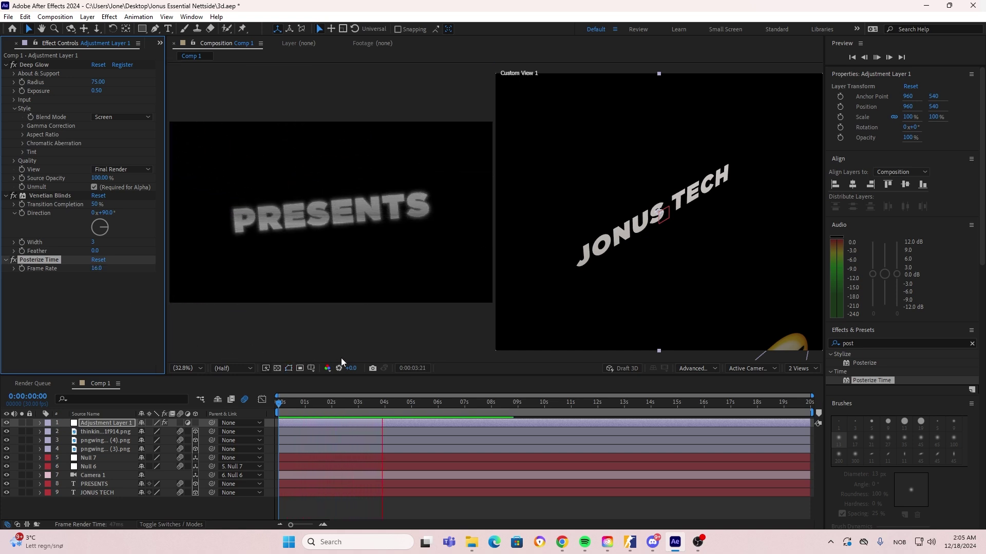
key("space")
Step: Find the Noise effect and apply it to the adjustment layer
left_click(972, 344)
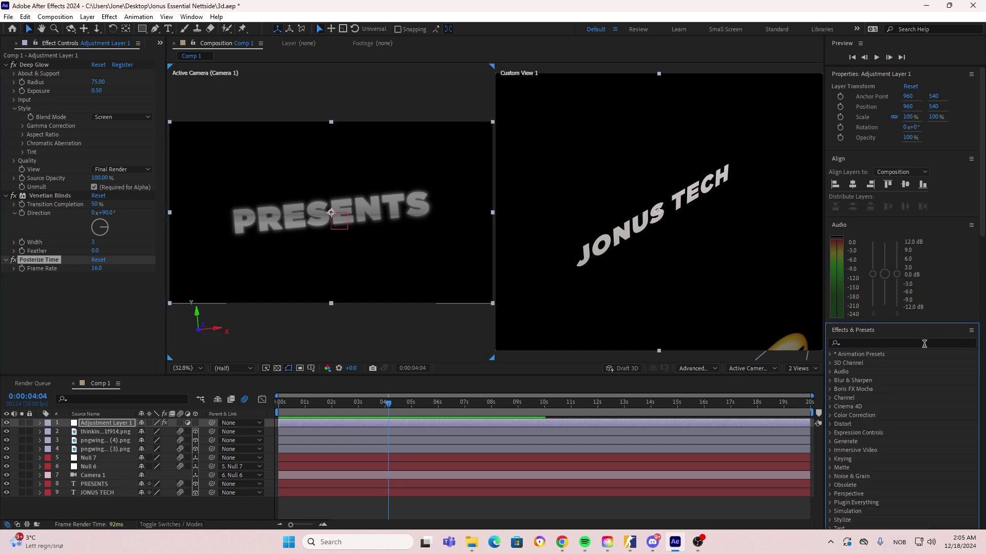
type("noise")
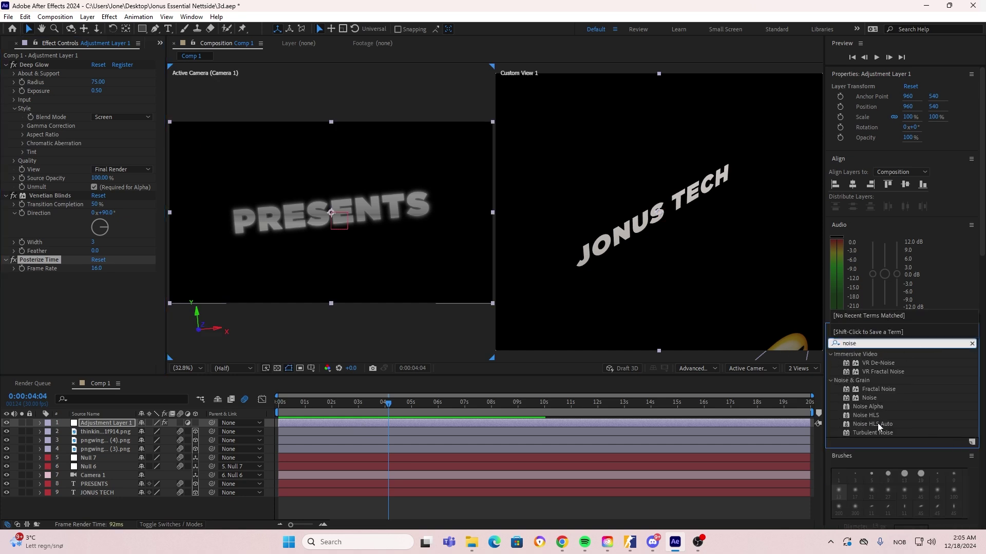
left_click_drag(870, 398, 115, 428)
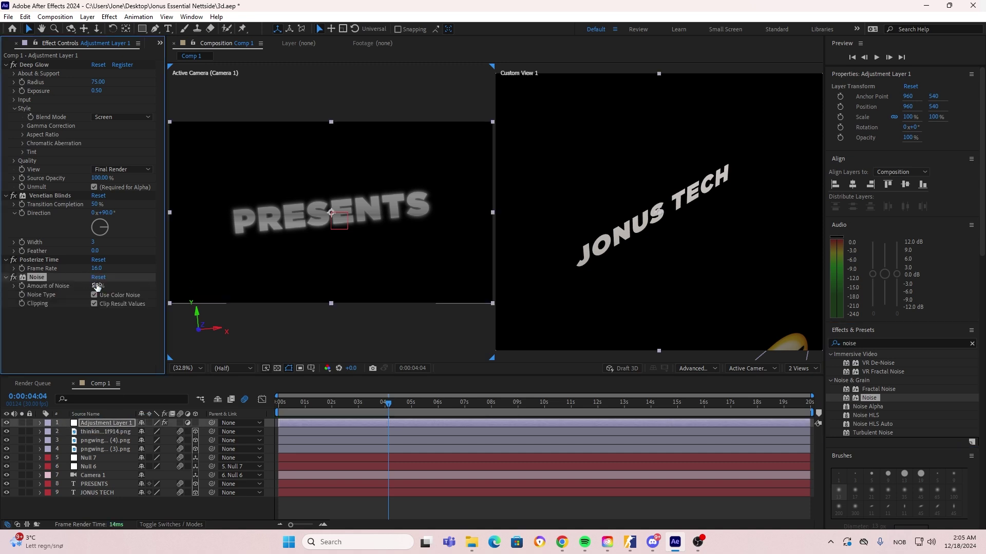
Step: Set the Amount of Noise to 16% and preview from the first frame
left_click_drag(387, 406, 287, 405)
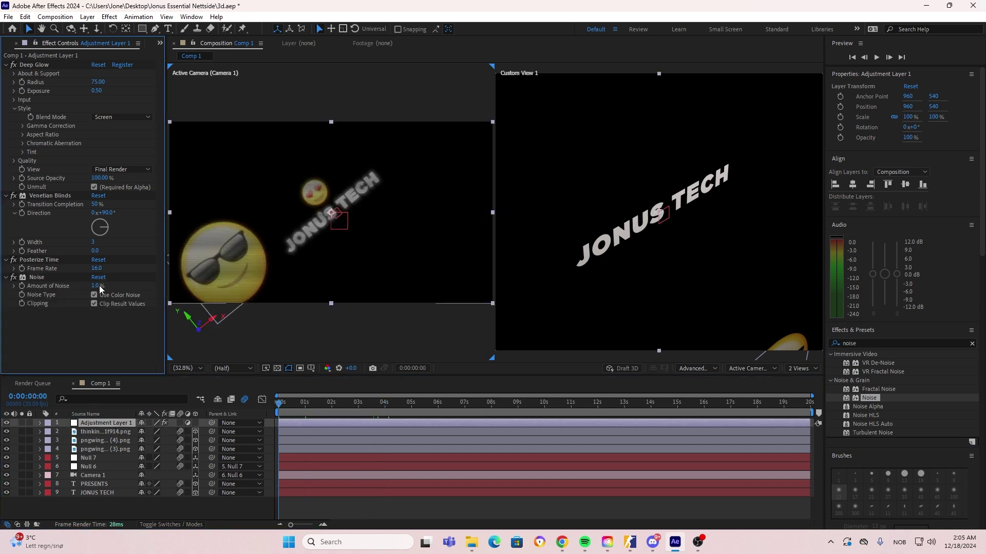
left_click_drag(93, 290, 99, 289)
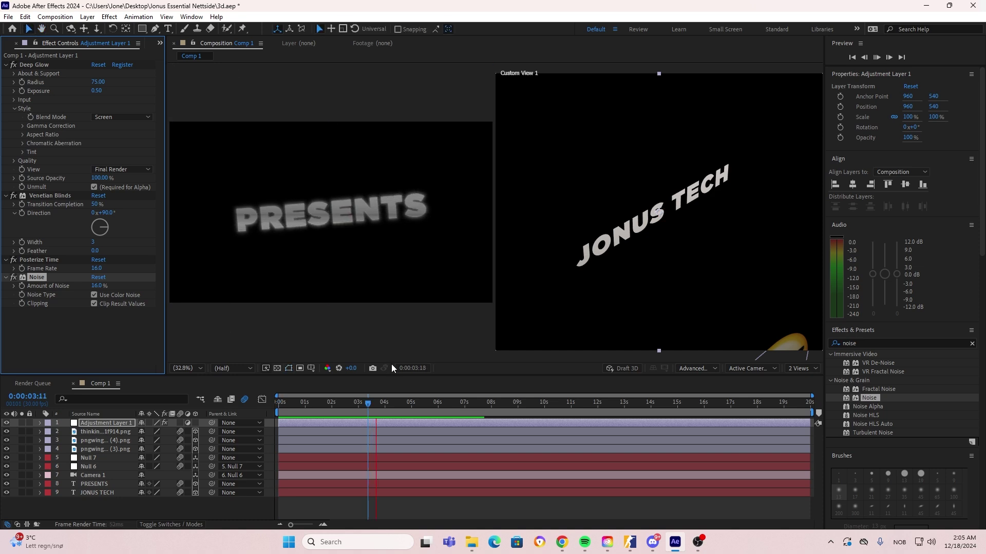
key("space")
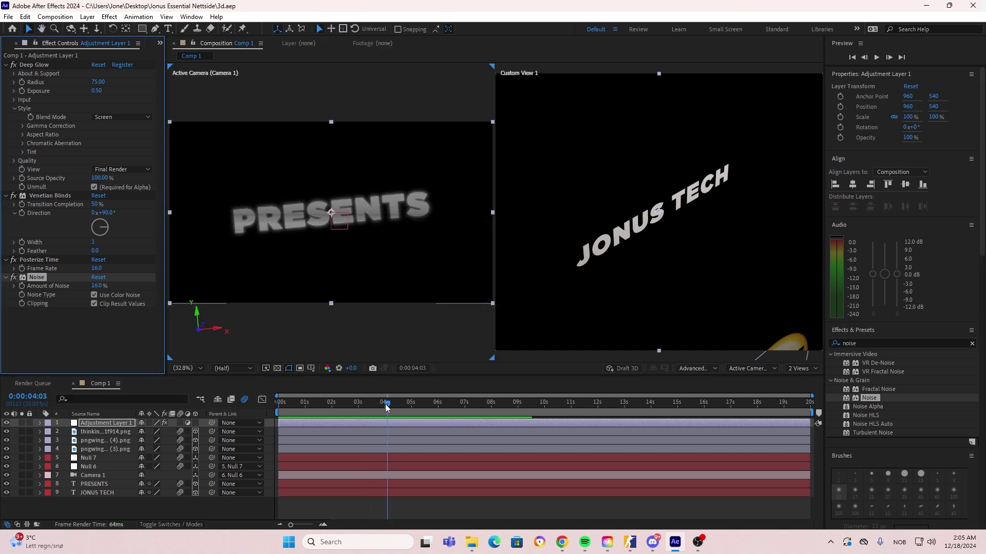
left_click_drag(387, 408, 177, 415)
key("space")
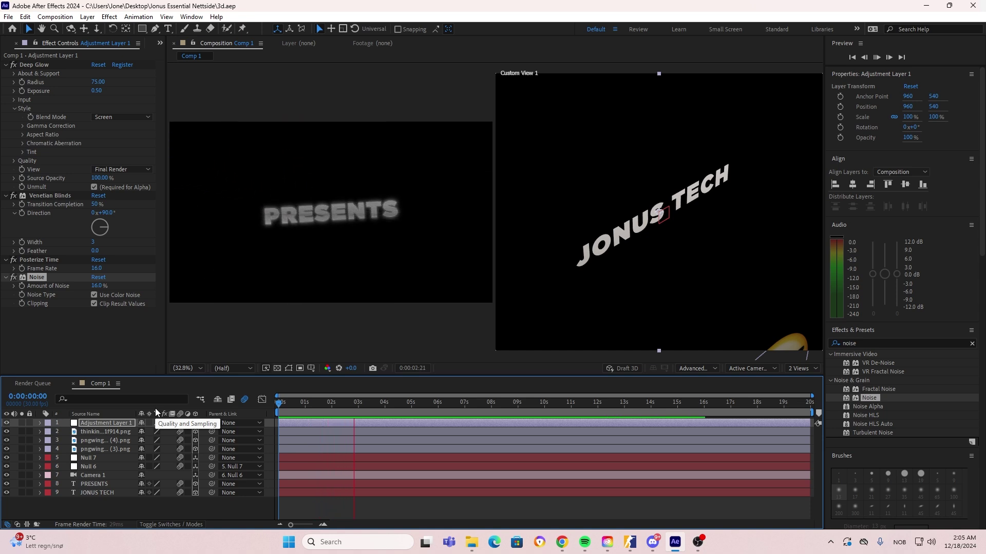
key("space")
Step: Find the Warp effect, apply it to the adjustment layer, and set its Warp Style to Fish
left_click_drag(355, 408, 303, 406)
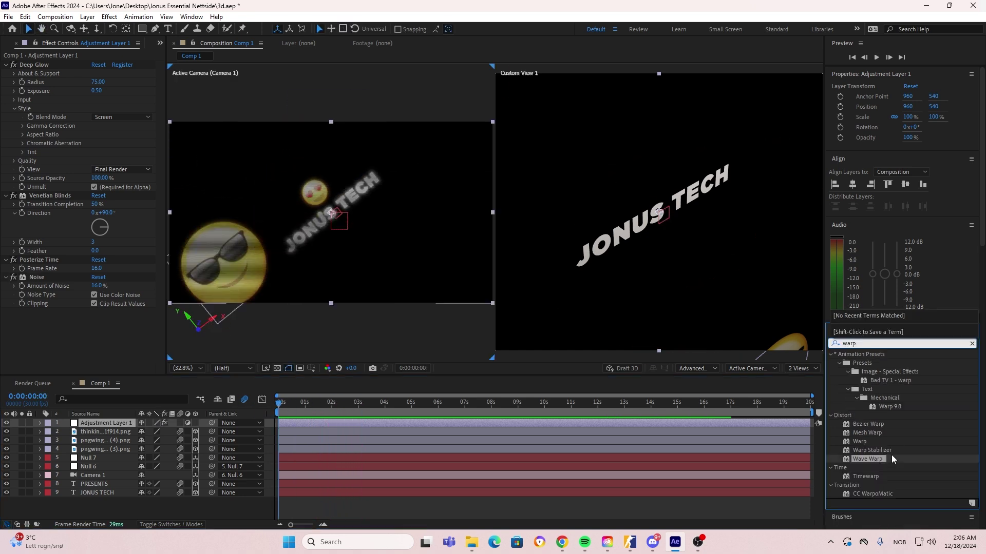
left_click_drag(866, 432, 101, 421)
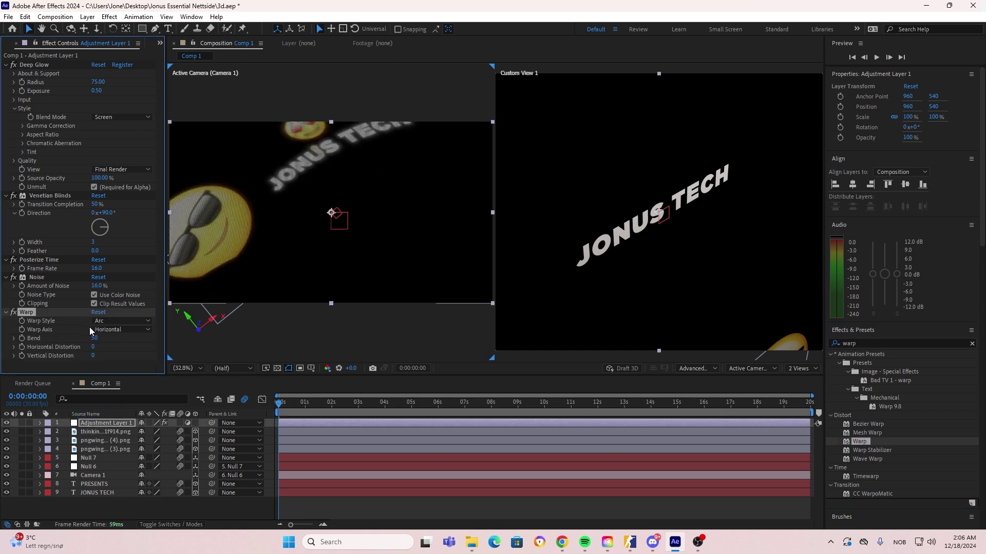
left_click(91, 329)
left_click(111, 321)
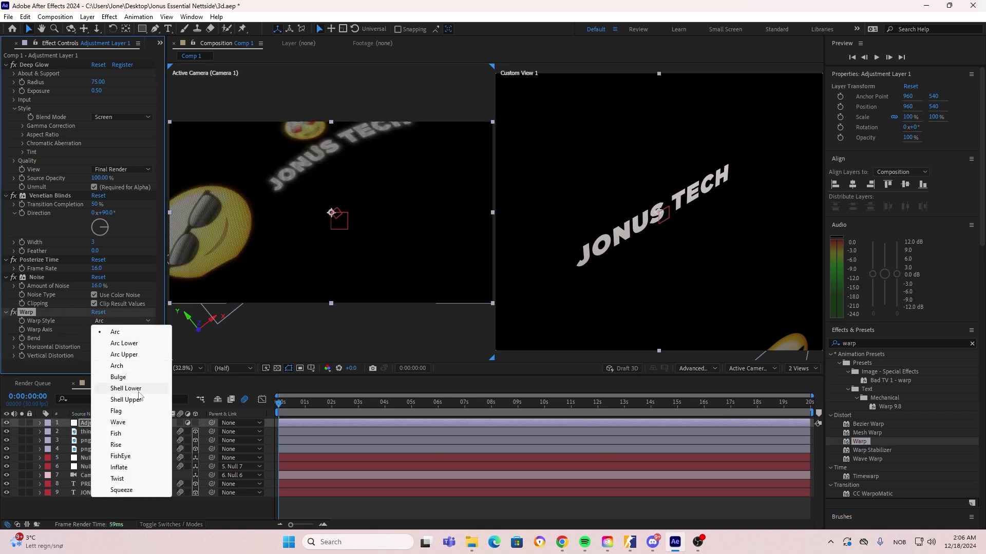
left_click(127, 435)
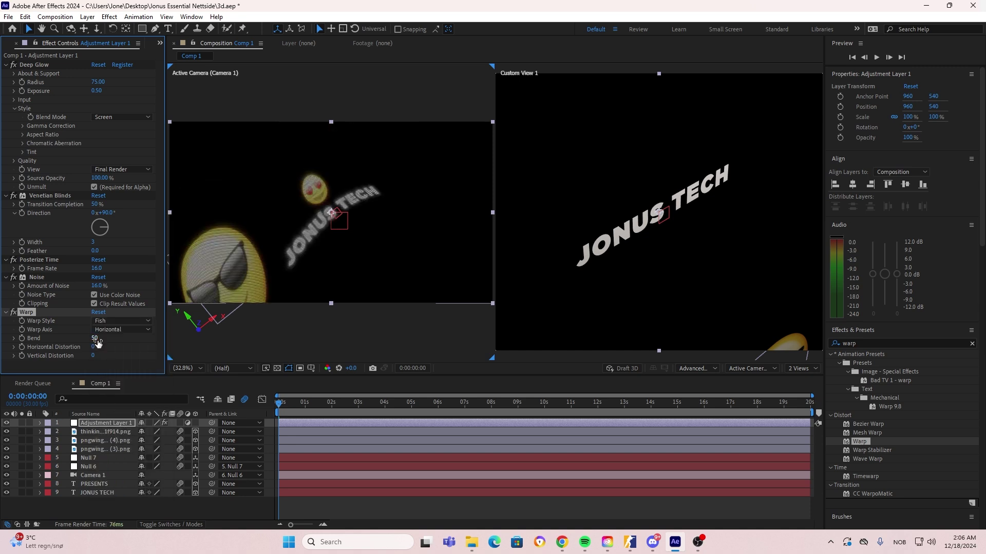
Step: Lower the Warp's Bend to a slight amount and preview from the first frame
mouse_move(76, 342)
left_mouse_down()
mouse_move(55, 341)
mouse_move(74, 340)
left_mouse_up()
left_click(269, 408)
key("space")
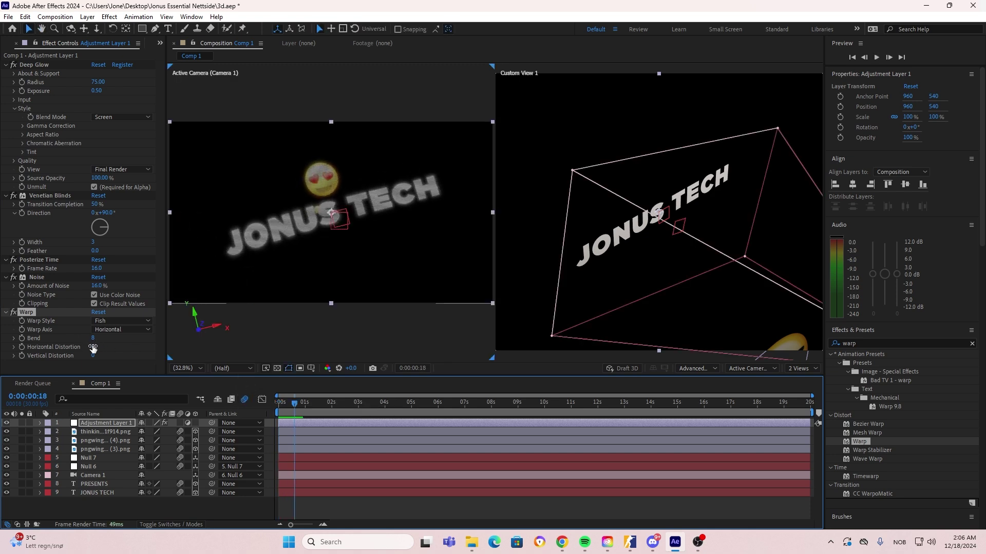
Step: Try a Horizontal Distortion on the Warp, undo it, and readjust the Bend value
left_click_drag(93, 347, 114, 347)
key("ctrl+z")
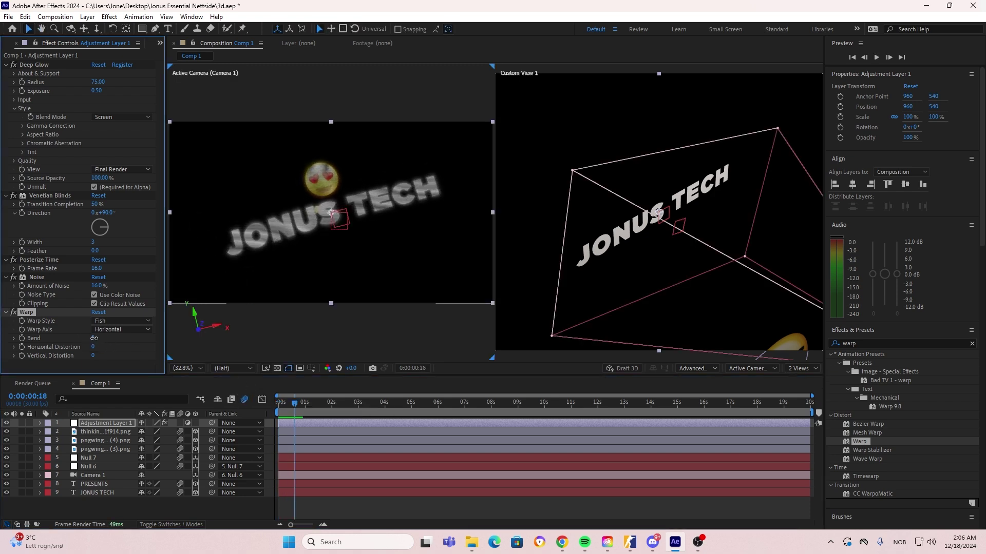
key("Return")
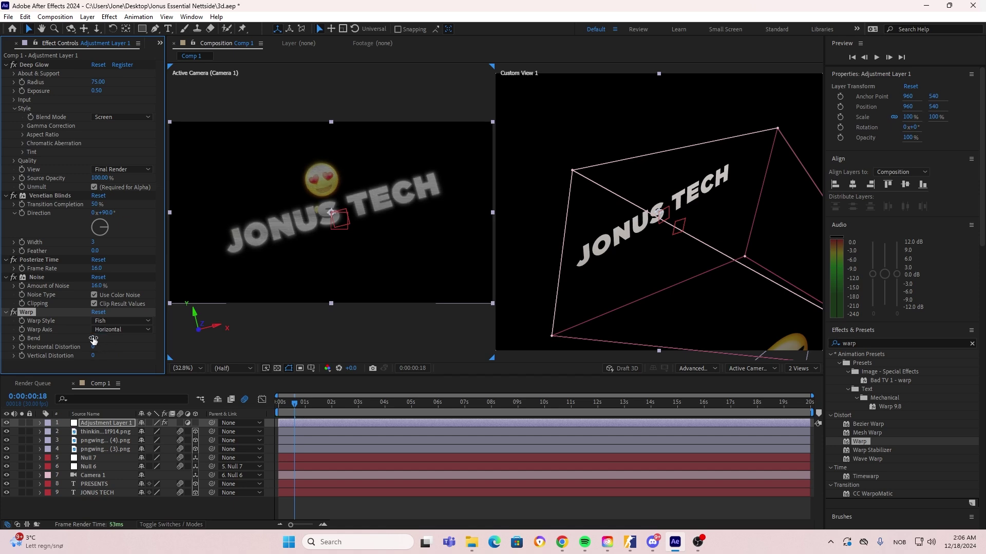